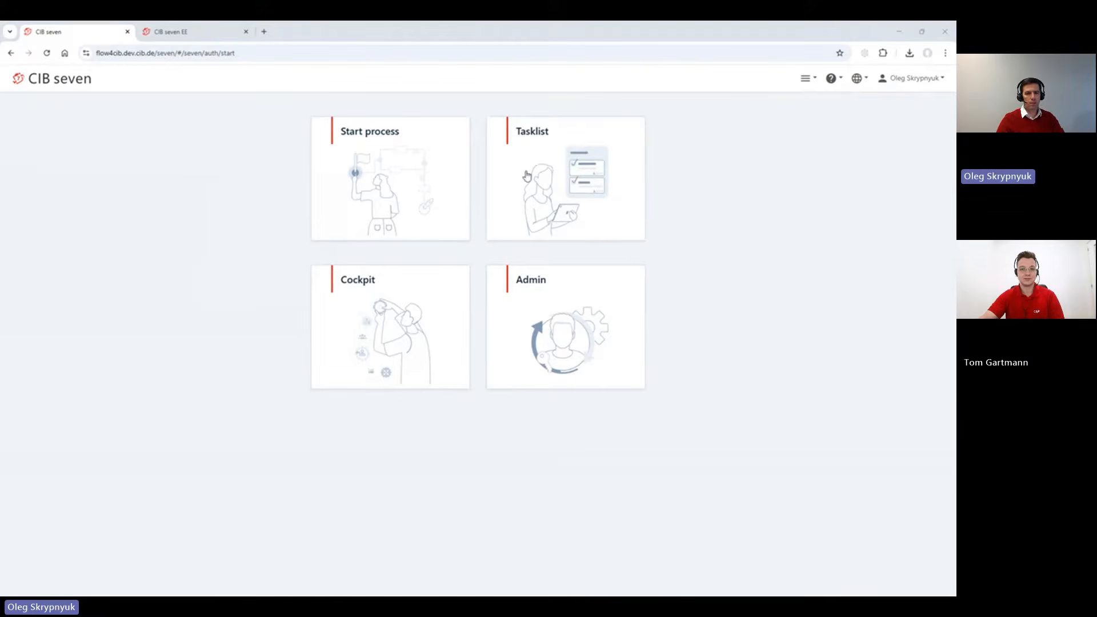
Compare the Cockpit and Admin entries in the navigation menus of CIB seven and CIB seven EE
{"action": "mouse_move", "coordinate": [499, 297]}
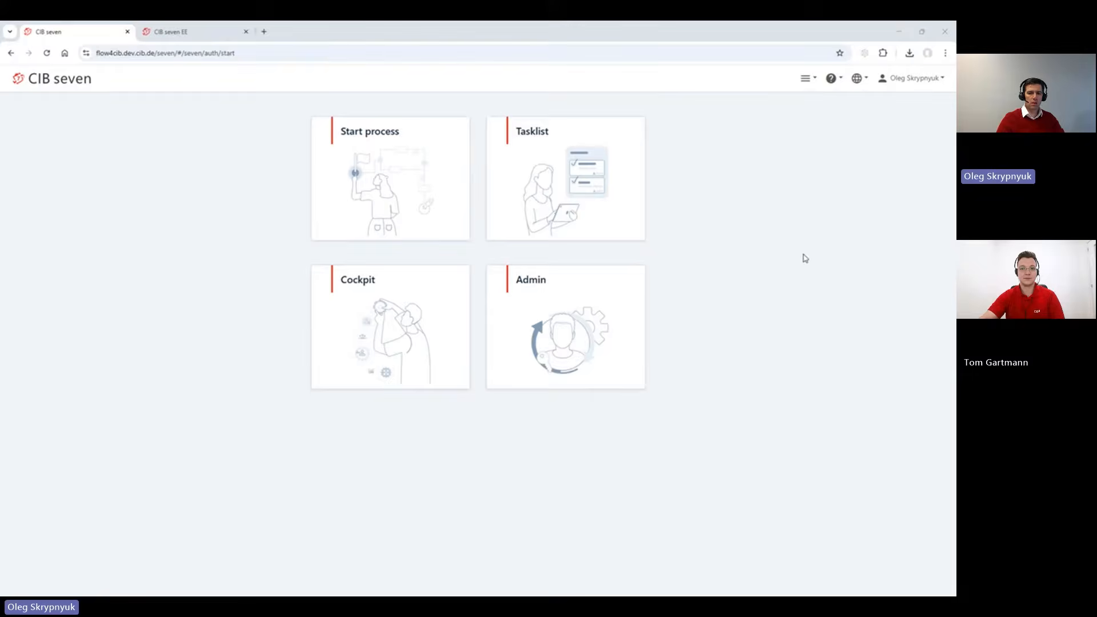
{"action": "left_click", "coordinate": [809, 80]}
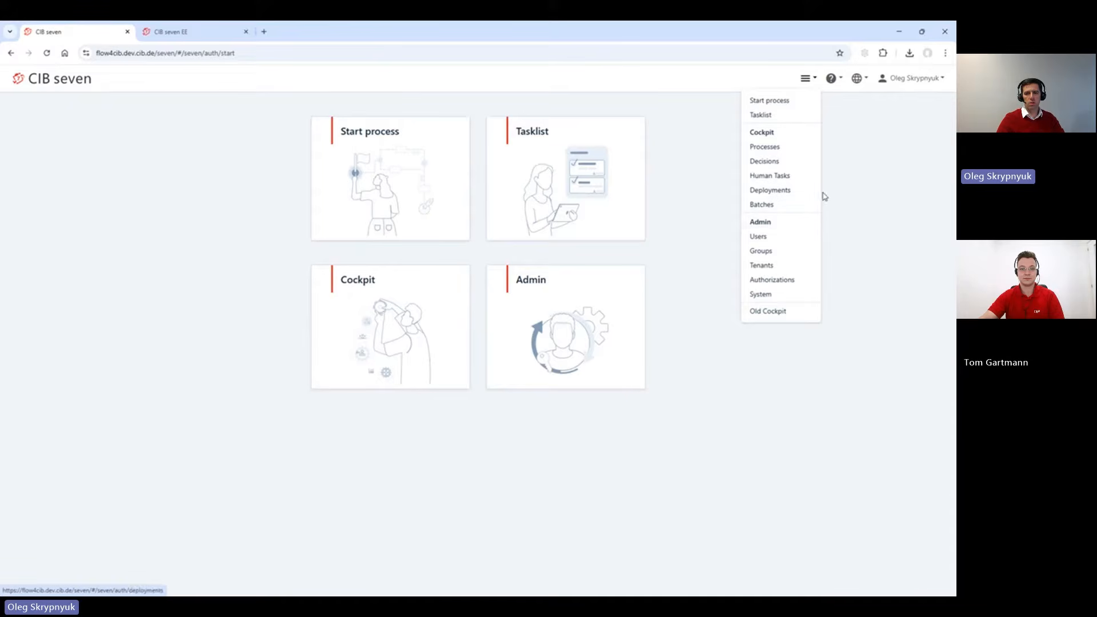
{"action": "left_click", "coordinate": [175, 135]}
{"action": "left_click", "coordinate": [183, 32]}
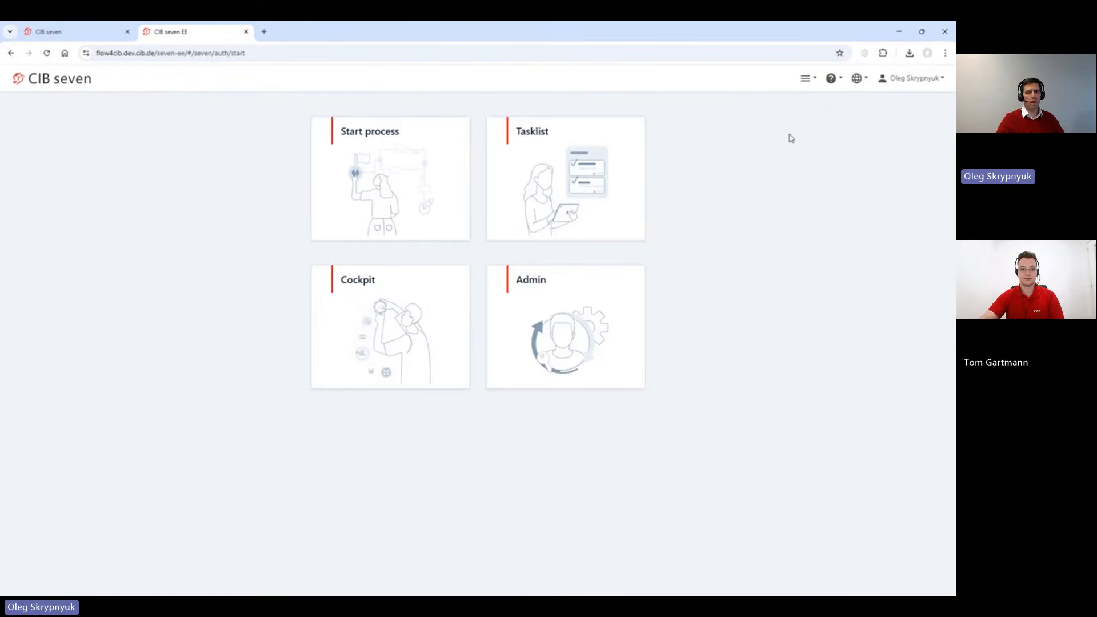
{"action": "left_click", "coordinate": [809, 79]}
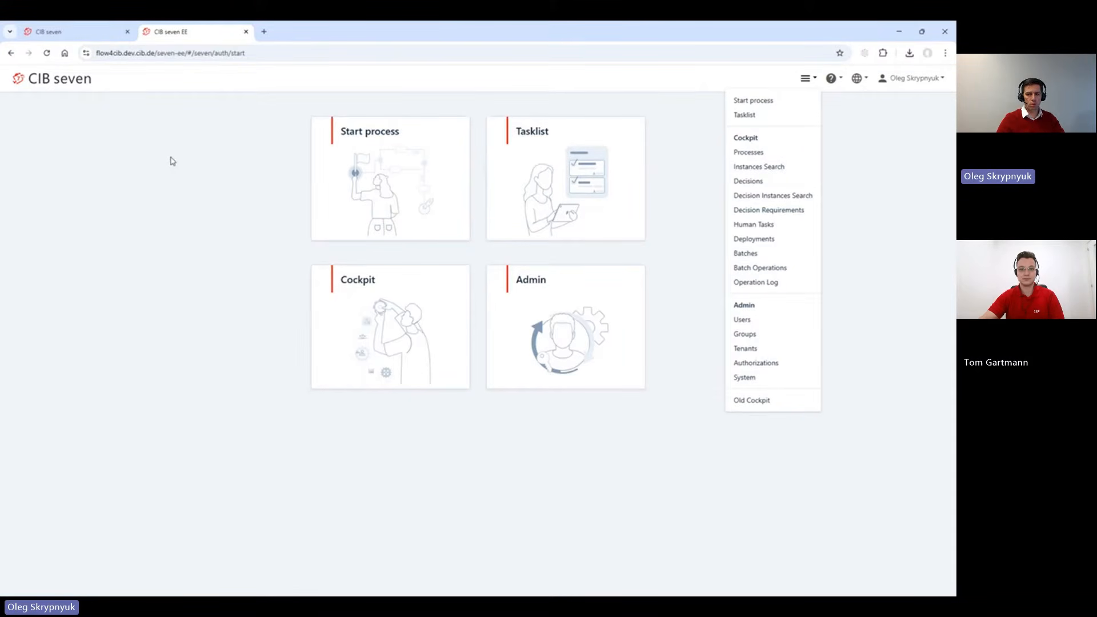
{"action": "left_click", "coordinate": [187, 178]}
In the CIB seven Cockpit process list, filter for "inmail" and copy the process key administration-inmail-process
{"action": "left_click", "coordinate": [86, 32]}
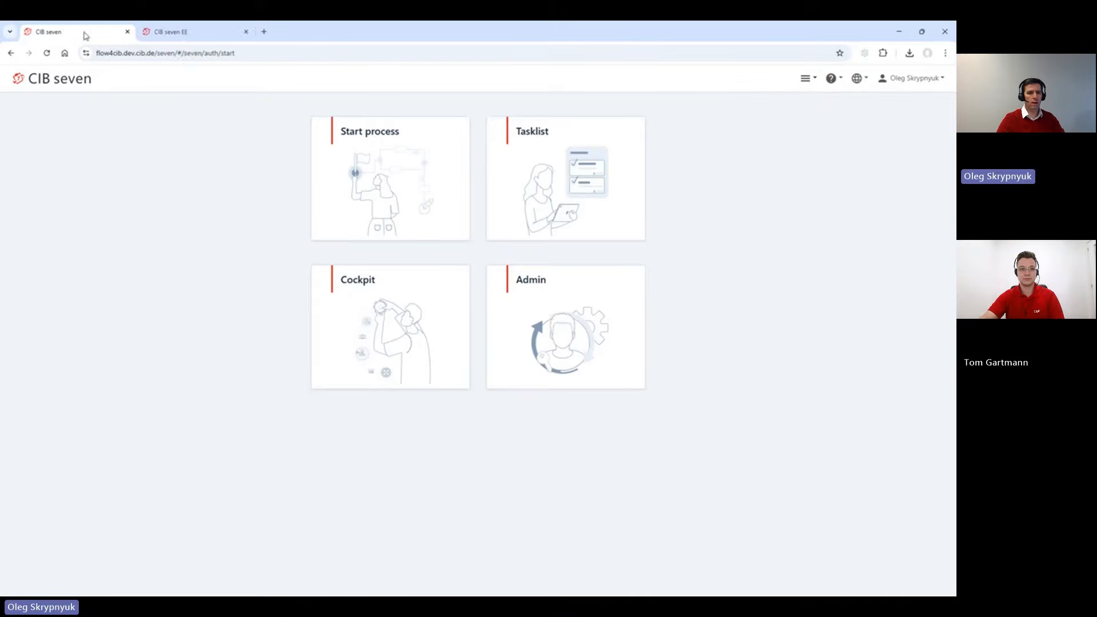
{"action": "mouse_move", "coordinate": [355, 303]}
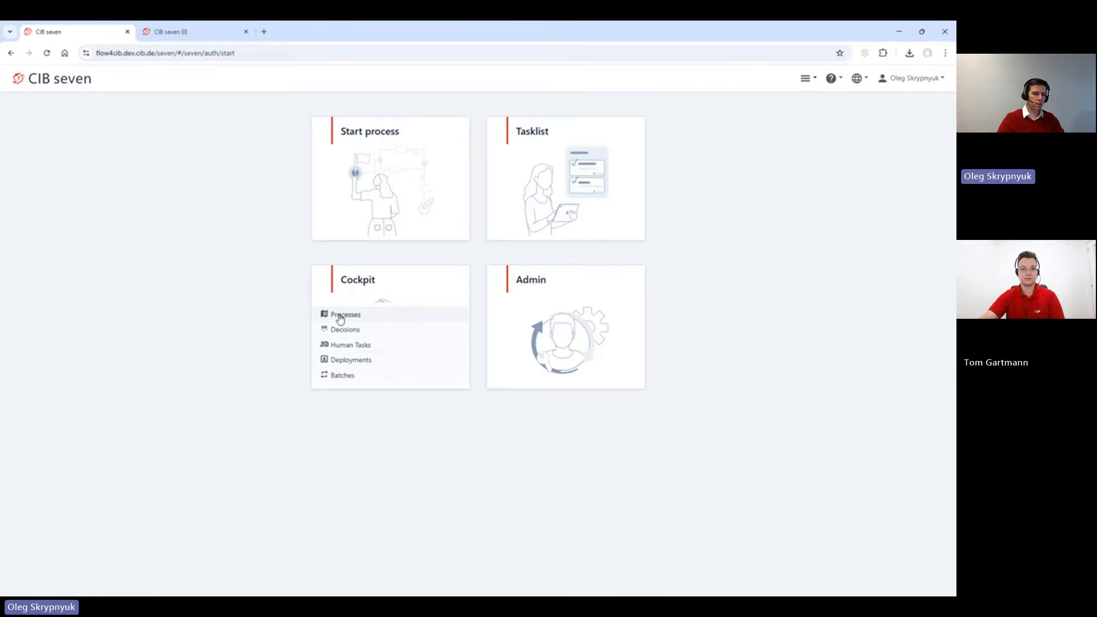
{"action": "left_click", "coordinate": [341, 315]}
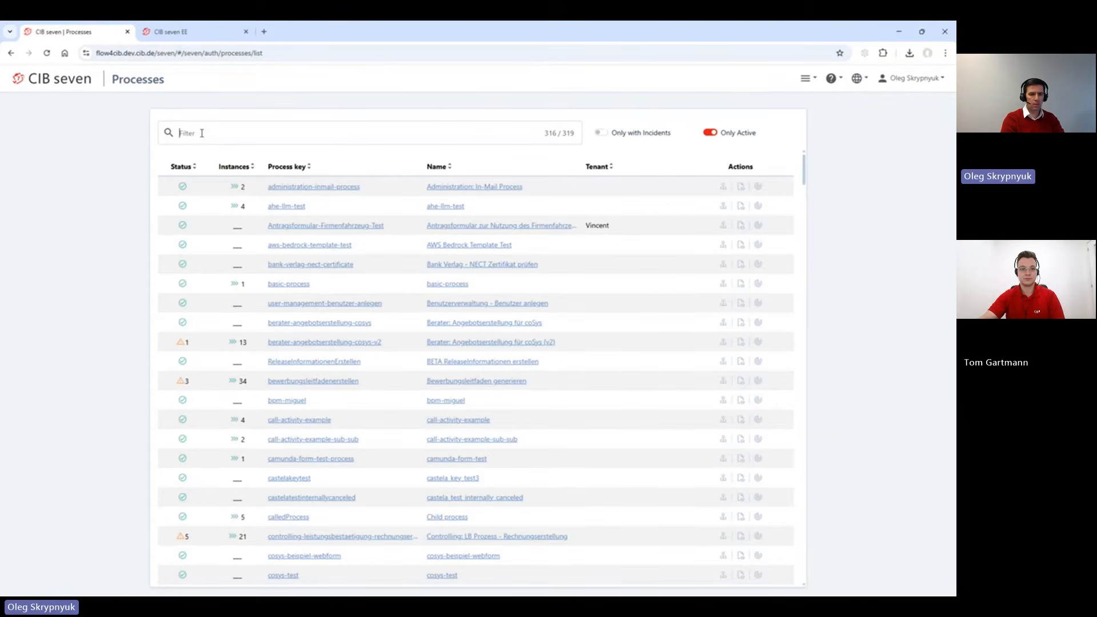
{"action": "type", "text": "a"}
{"action": "key", "text": "BackSpace"}
{"action": "type", "text": "inmail"}
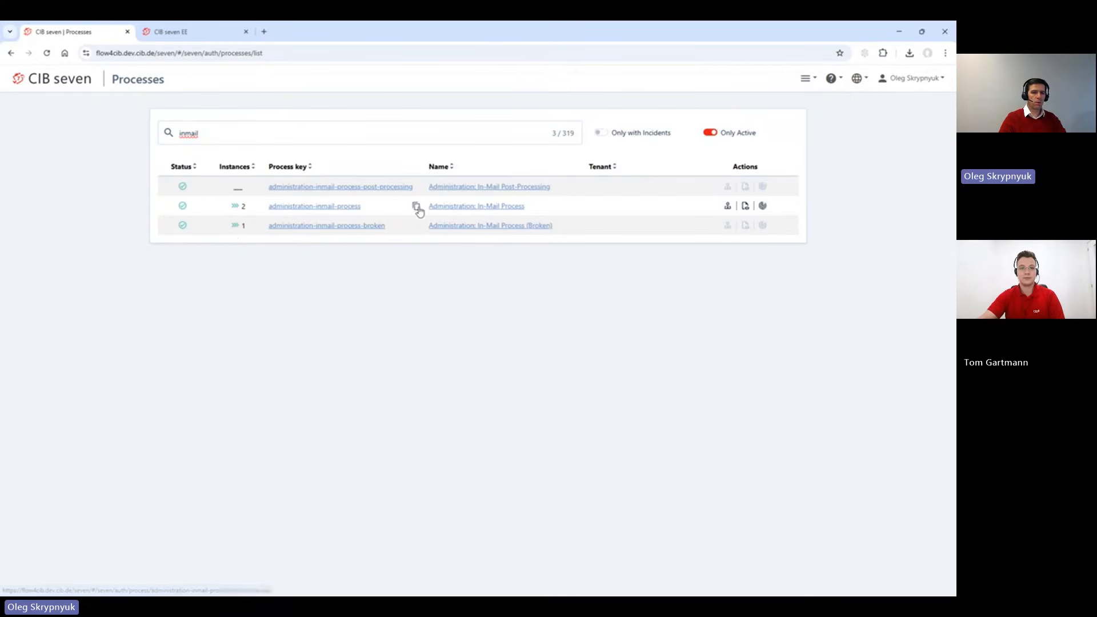
{"action": "left_click", "coordinate": [417, 207]}
Switch to CIB seven EE and open the Cockpit's Instances Search
{"action": "left_click", "coordinate": [201, 33]}
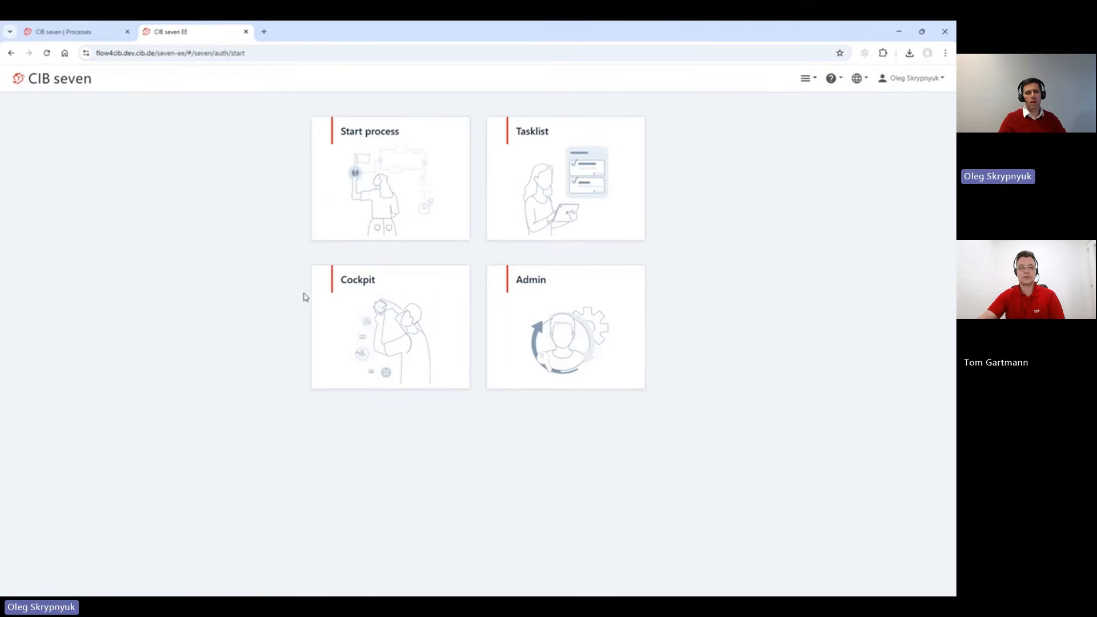
{"action": "mouse_move", "coordinate": [363, 314]}
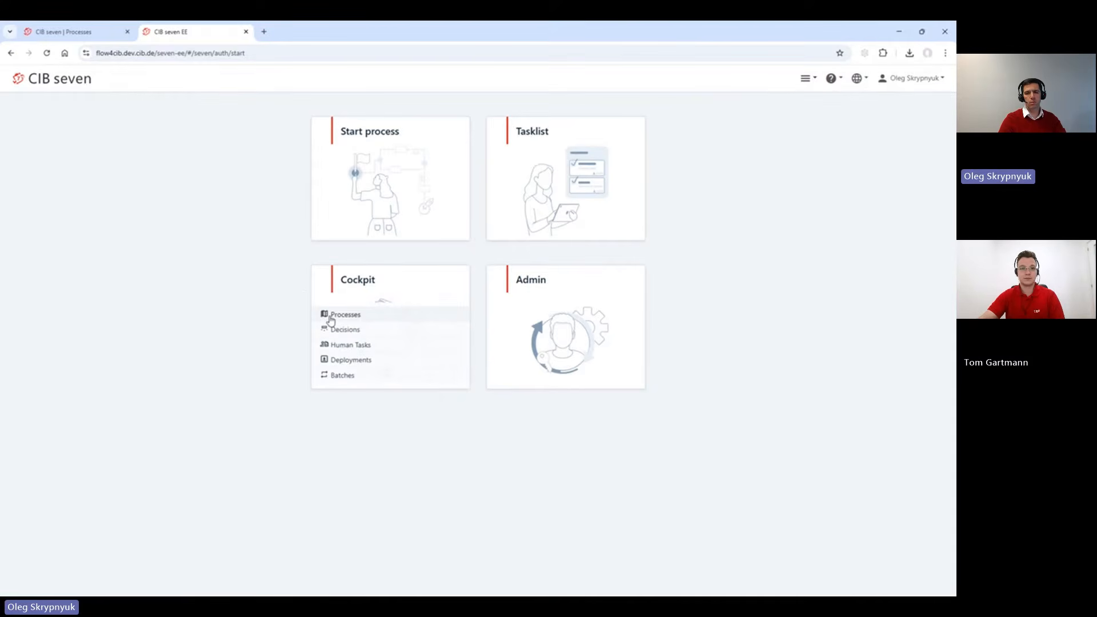
{"action": "left_click", "coordinate": [807, 78]}
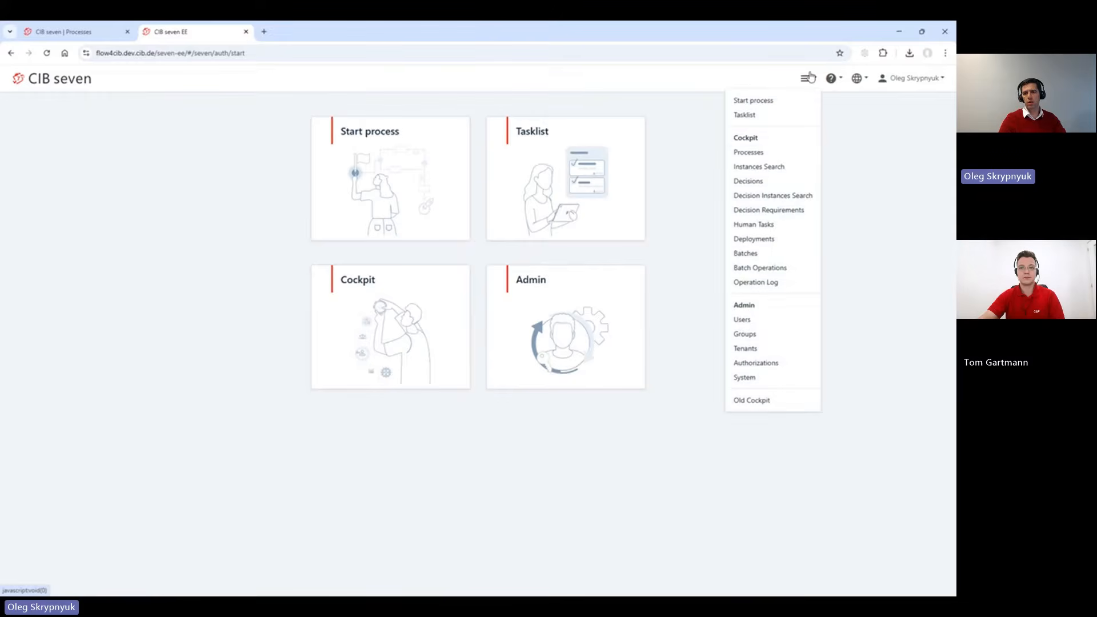
{"action": "left_click", "coordinate": [759, 167]}
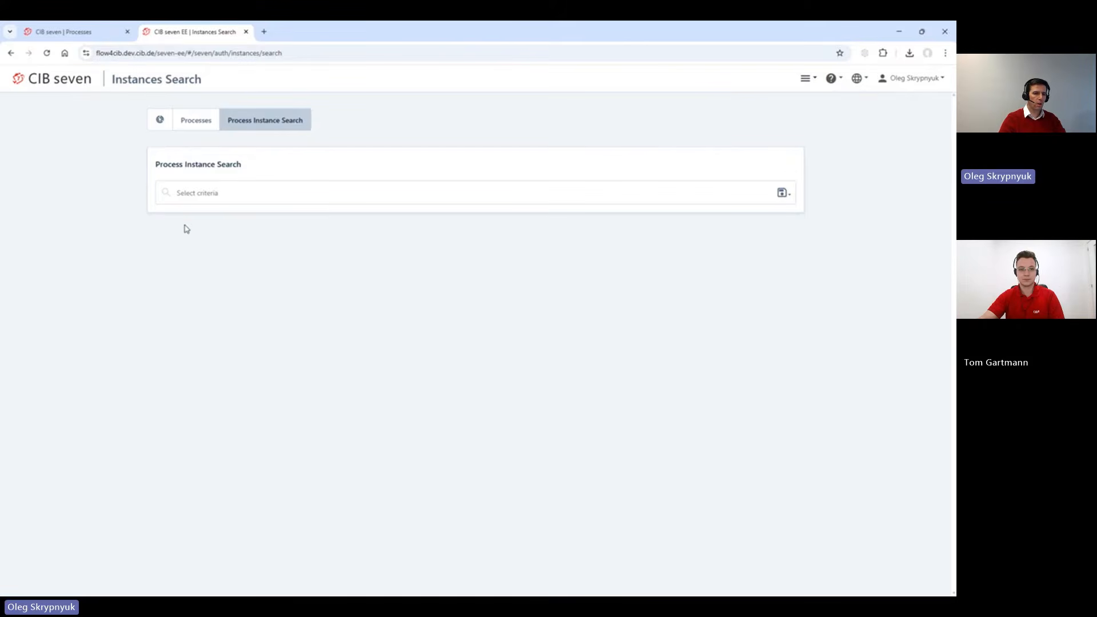
Search process instances by the Process Definition Key criterion, using the copied key administration-inmail-process
{"action": "left_click", "coordinate": [209, 190]}
{"action": "mouse_move", "coordinate": [221, 230]}
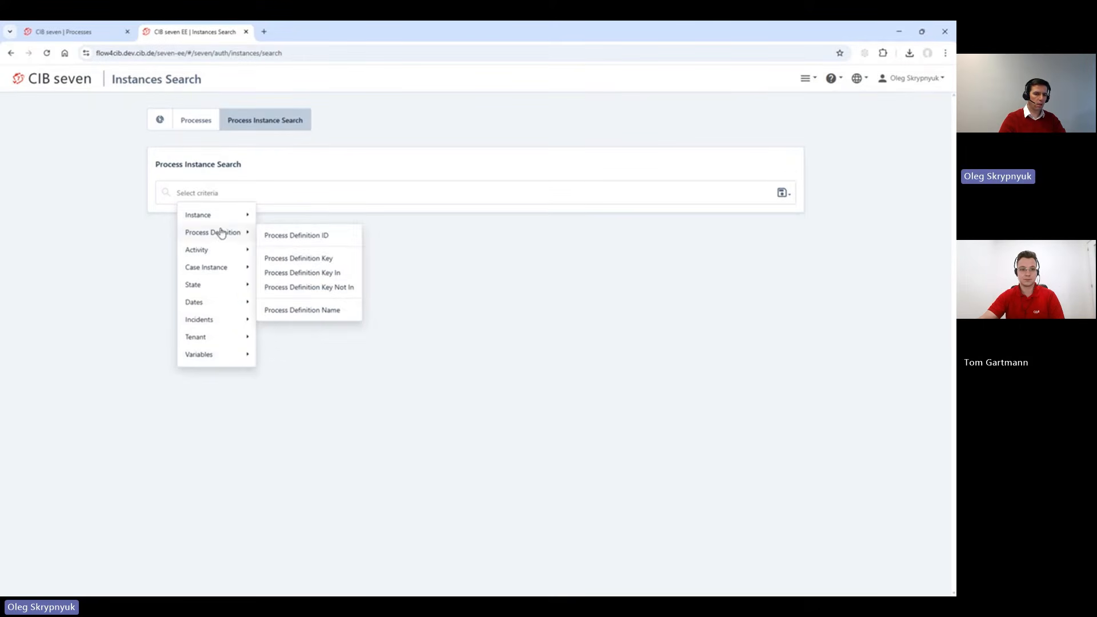
{"action": "left_click", "coordinate": [325, 257]}
{"action": "key", "text": "ctrl+v"}
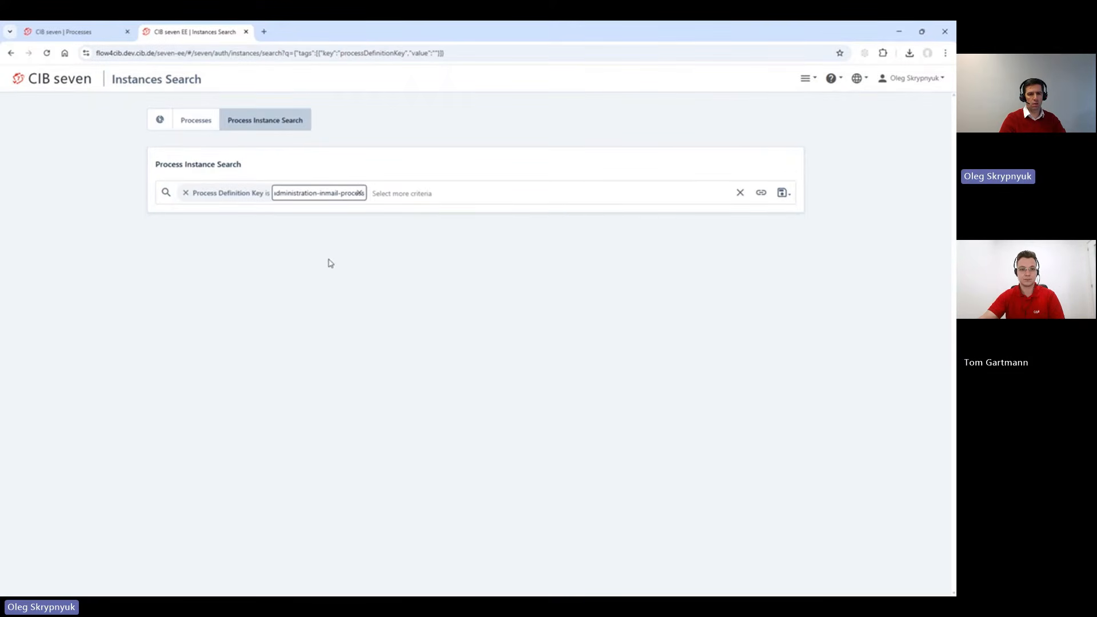
{"action": "key", "text": "Return"}
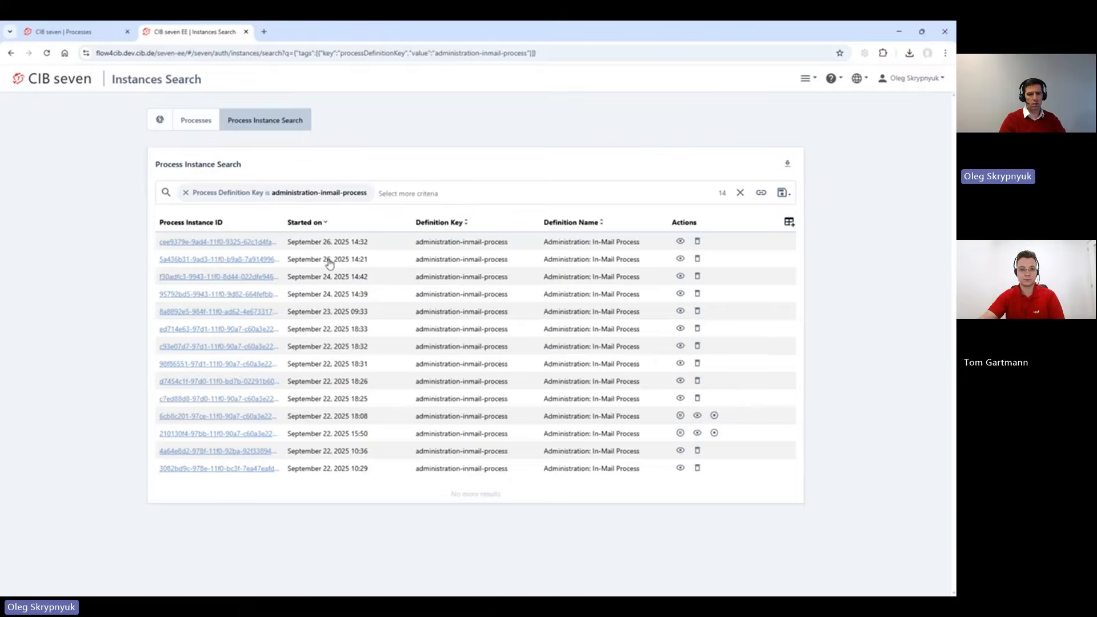
Add the state criterion Unfinished to the process instance search
{"action": "left_click", "coordinate": [394, 194]}
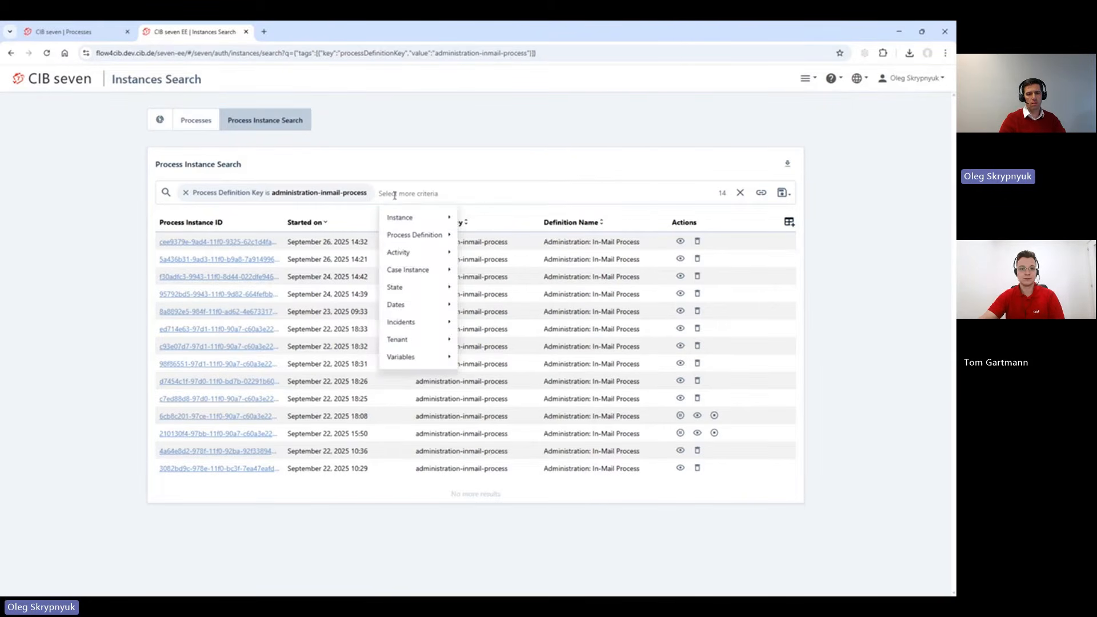
{"action": "mouse_move", "coordinate": [400, 287]}
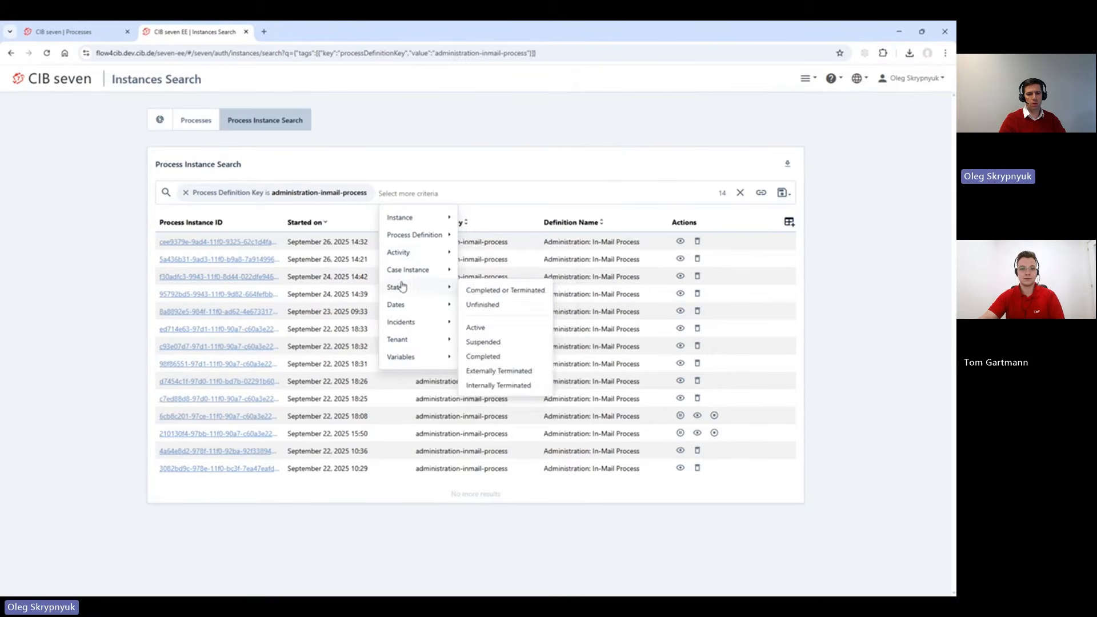
{"action": "left_click", "coordinate": [484, 305]}
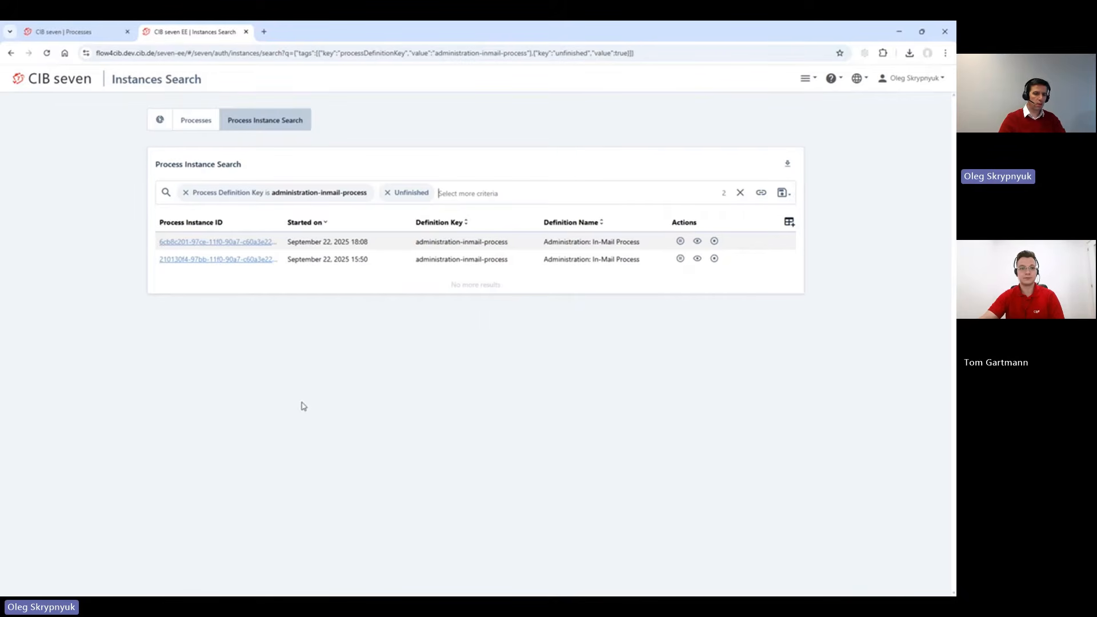
Change the Process Definition Key criterion to administration-inmail-process-broken and rerun the search
{"action": "left_click", "coordinate": [357, 194]}
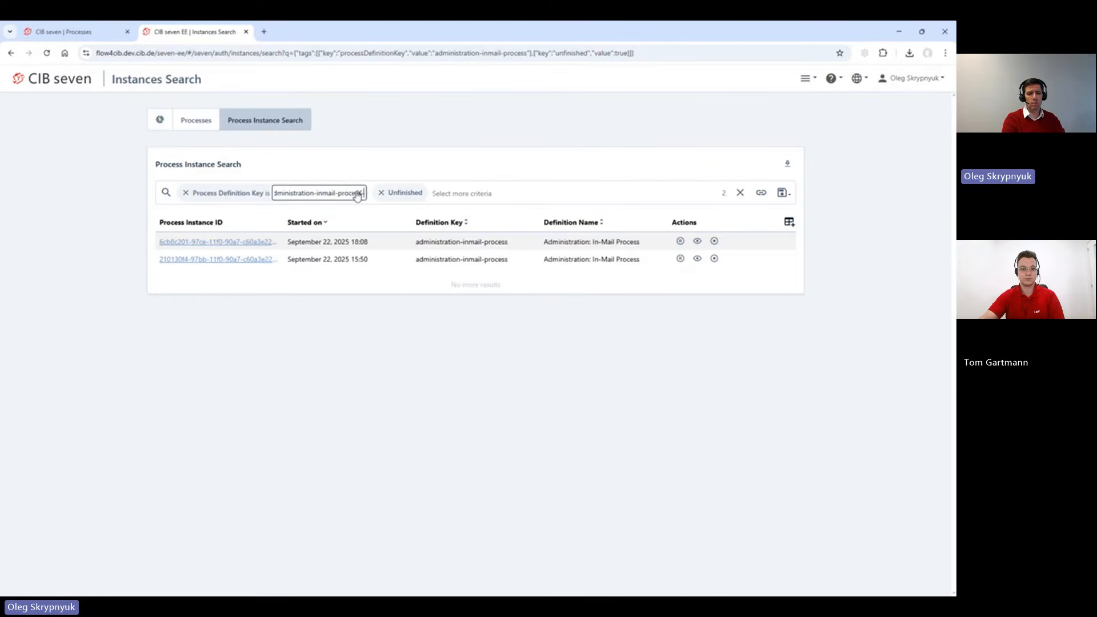
{"action": "type", "text": "-broken"}
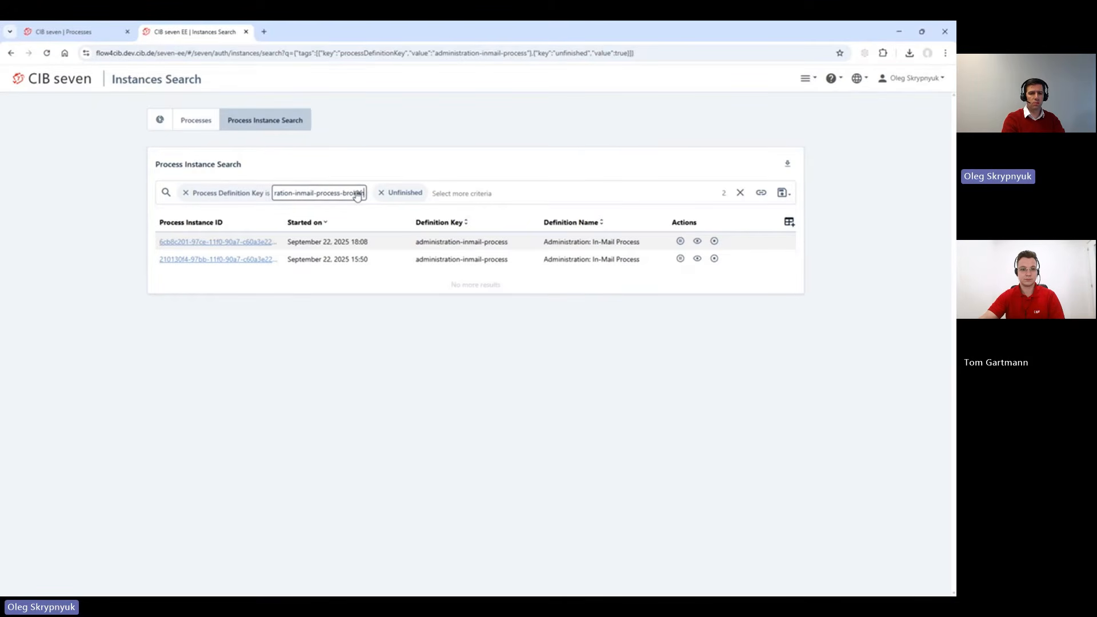
{"action": "key", "text": "Return"}
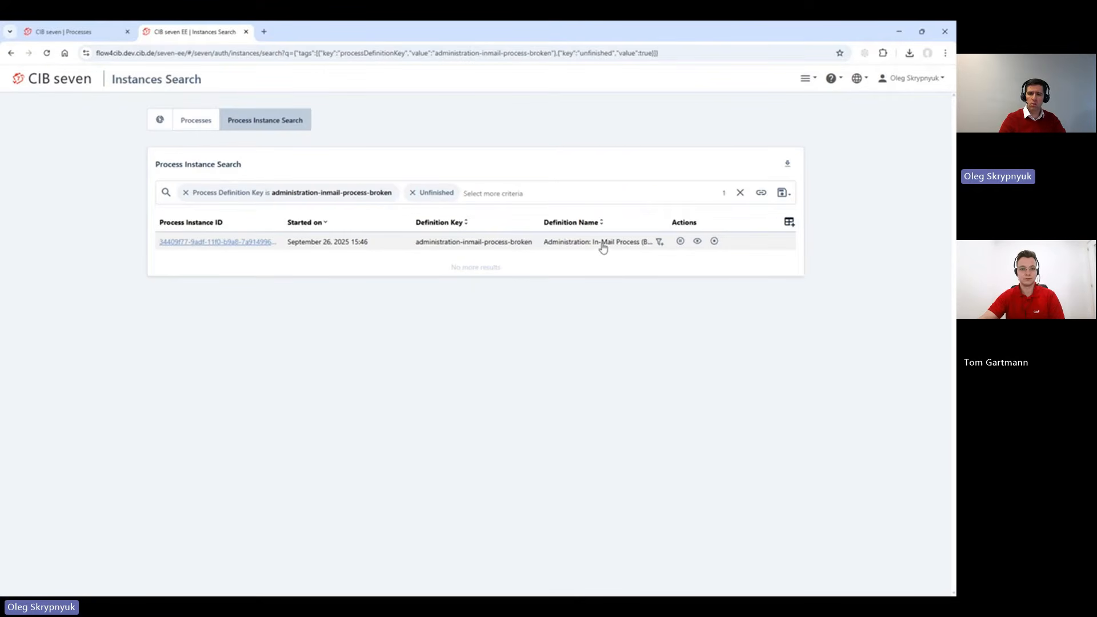
Hide the Definition Key column in the results table and show the Completed on and Start user columns
{"action": "left_click", "coordinate": [789, 222]}
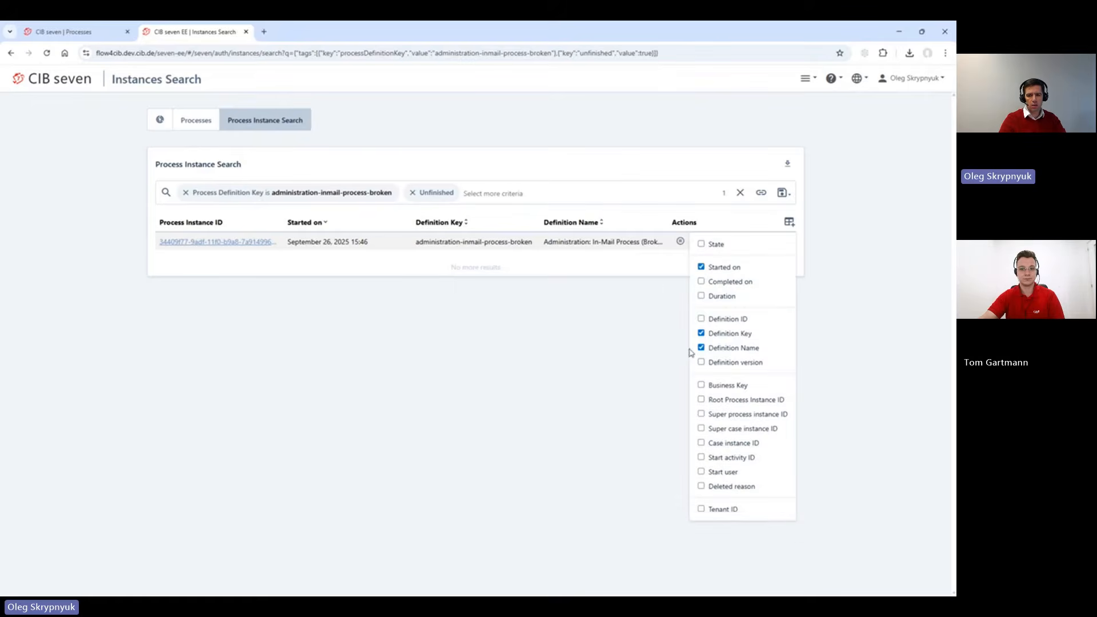
{"action": "left_click", "coordinate": [701, 333]}
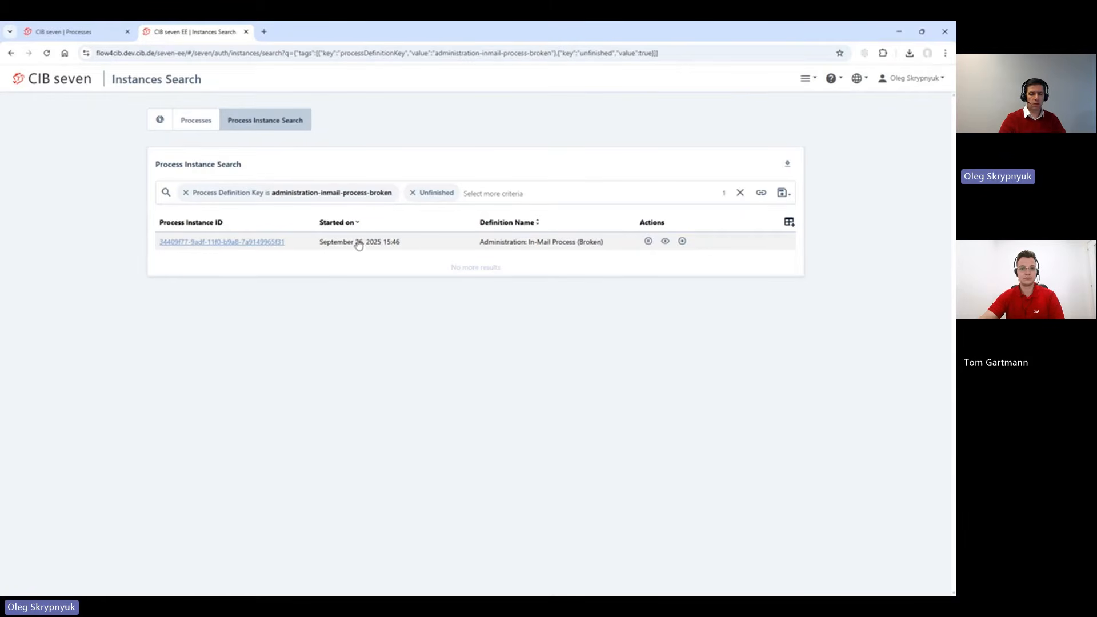
{"action": "left_click", "coordinate": [789, 222]}
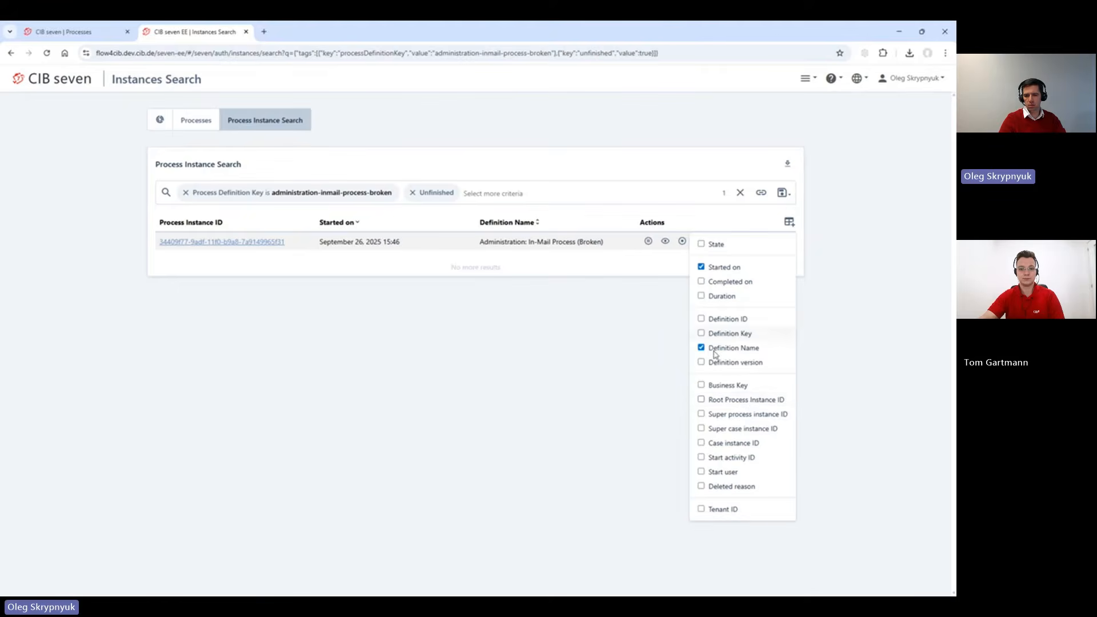
{"action": "left_click", "coordinate": [701, 284]}
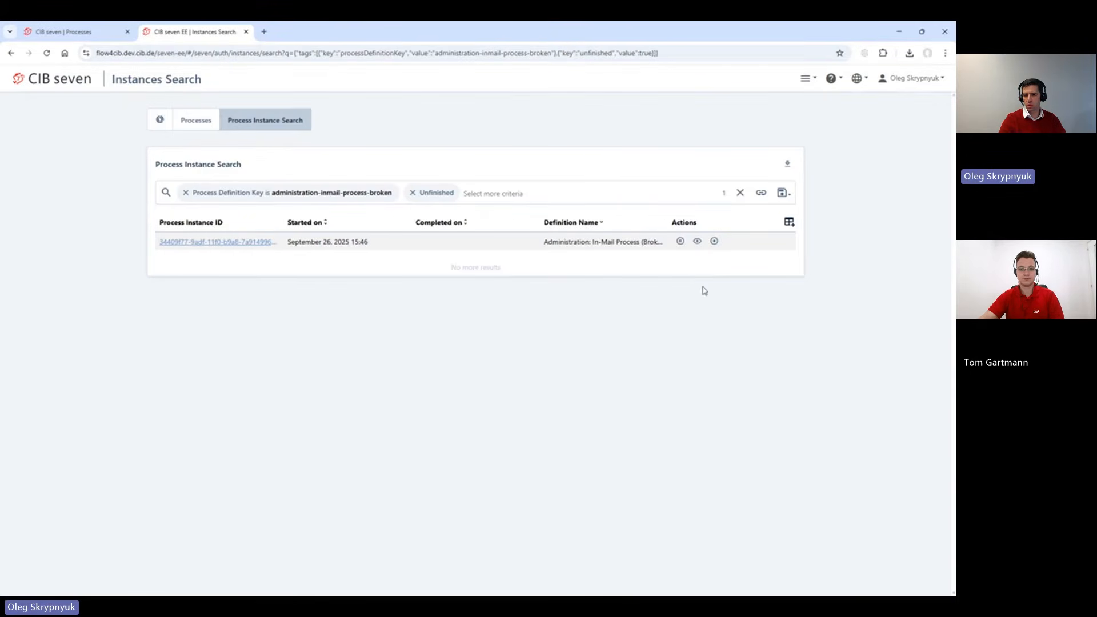
{"action": "left_click", "coordinate": [789, 223]}
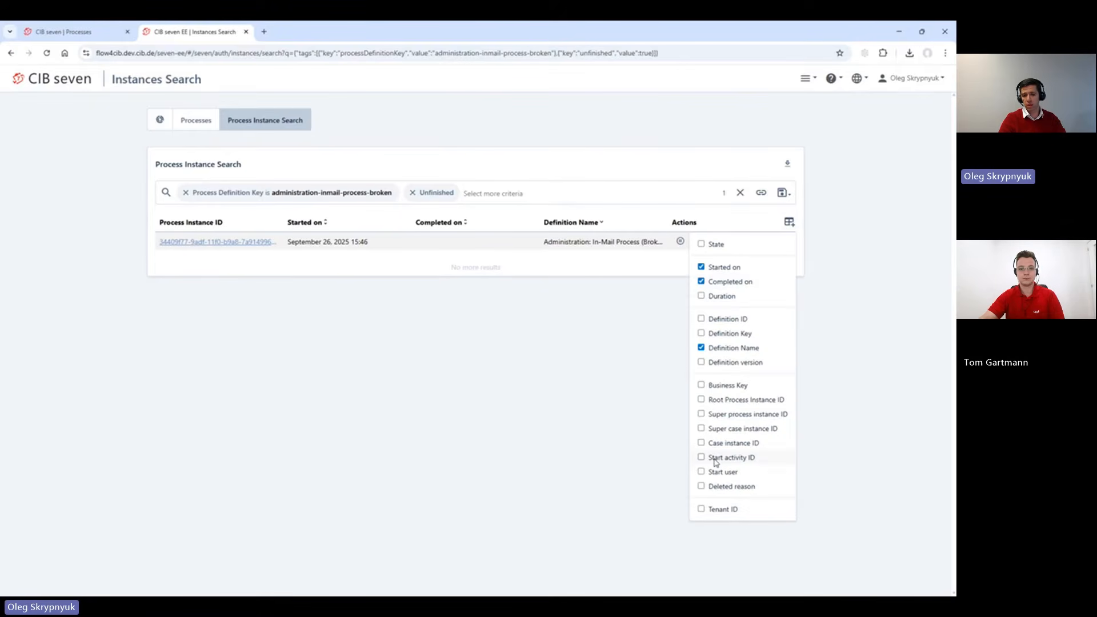
{"action": "left_click", "coordinate": [702, 472]}
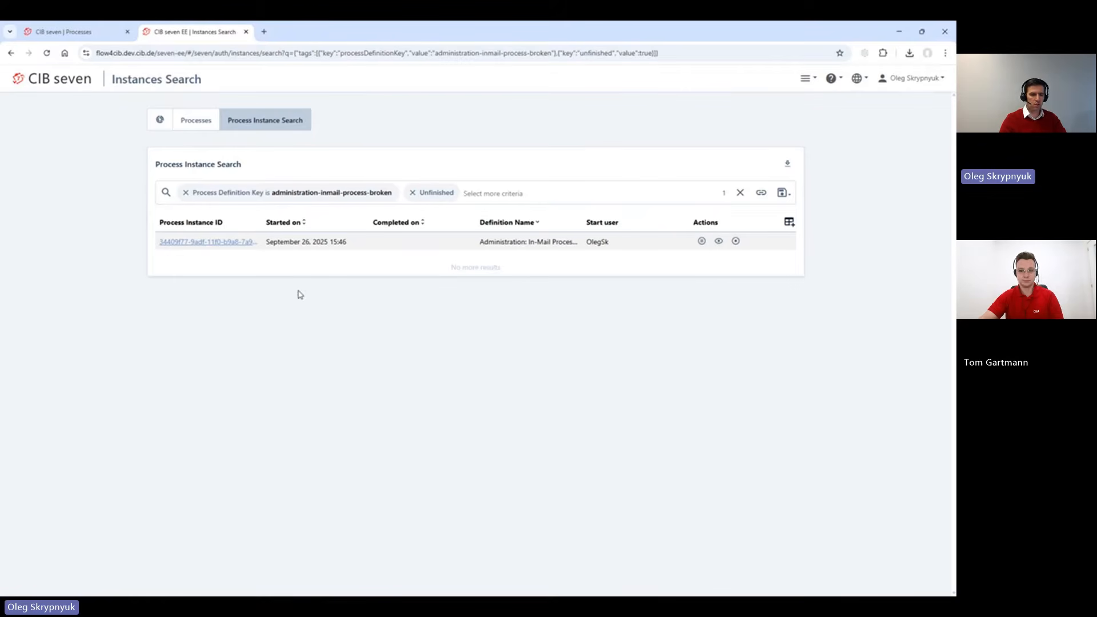
Open the found In-Mail Process (Broken) instance and make more room for its diagram by enlarging the diagram area and collapsing History versions
{"action": "left_click", "coordinate": [220, 246]}
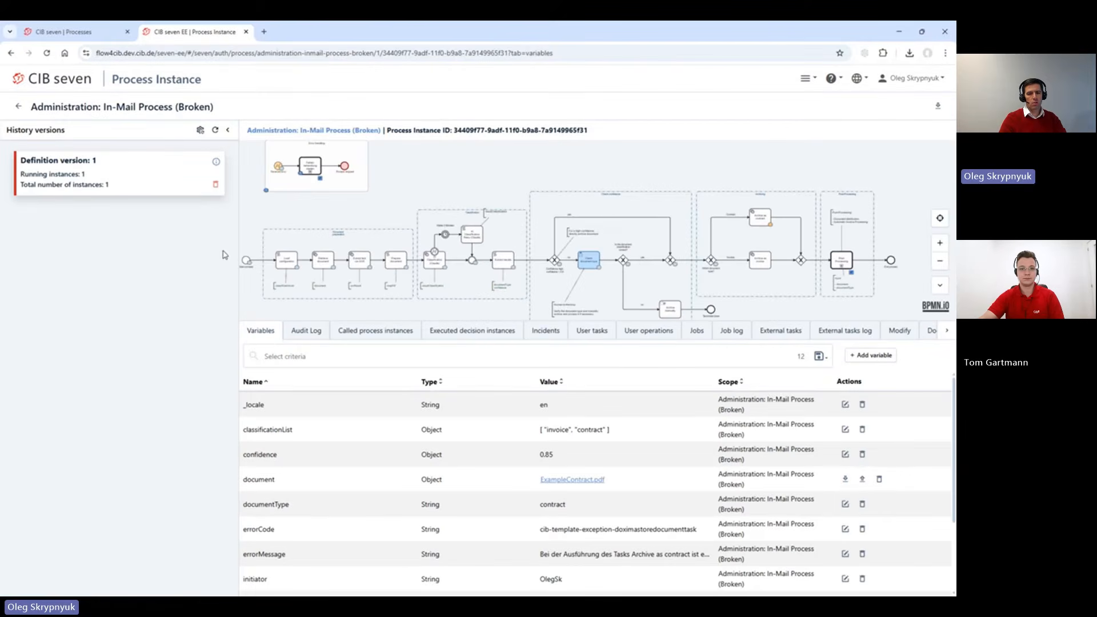
{"action": "left_click_drag", "start_coordinate": [569, 341], "coordinate": [571, 437]}
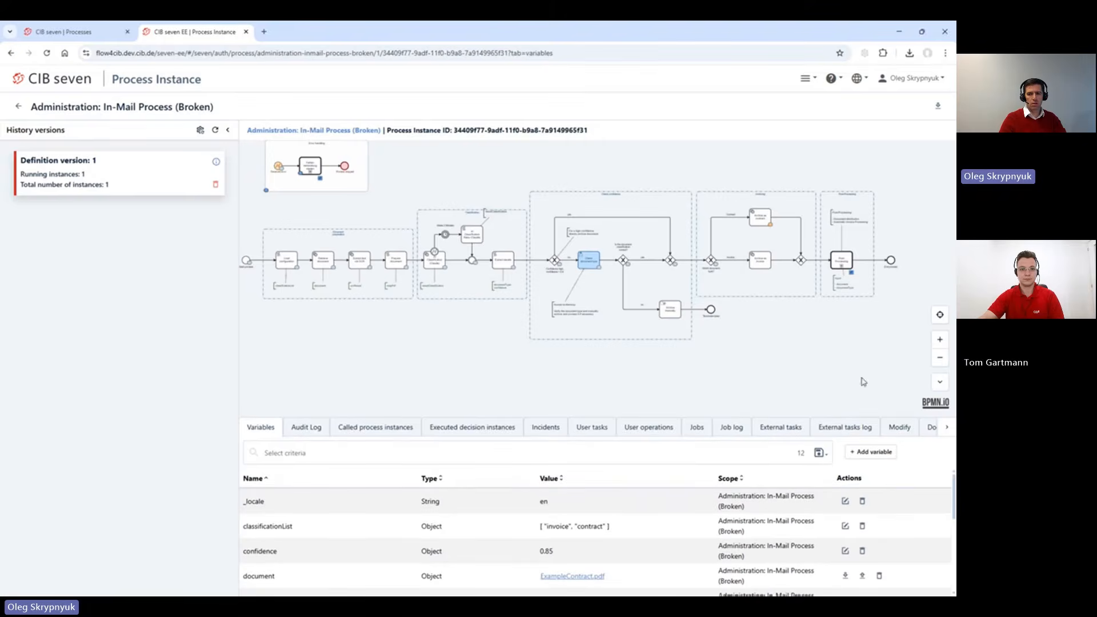
{"action": "left_click", "coordinate": [940, 340]}
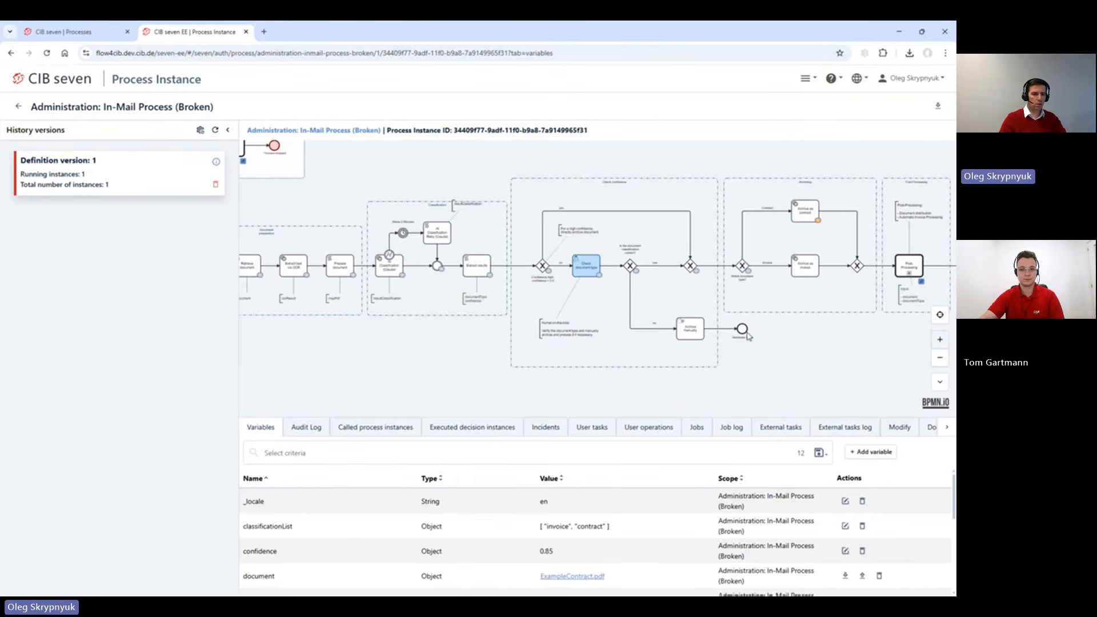
{"action": "left_click", "coordinate": [228, 130]}
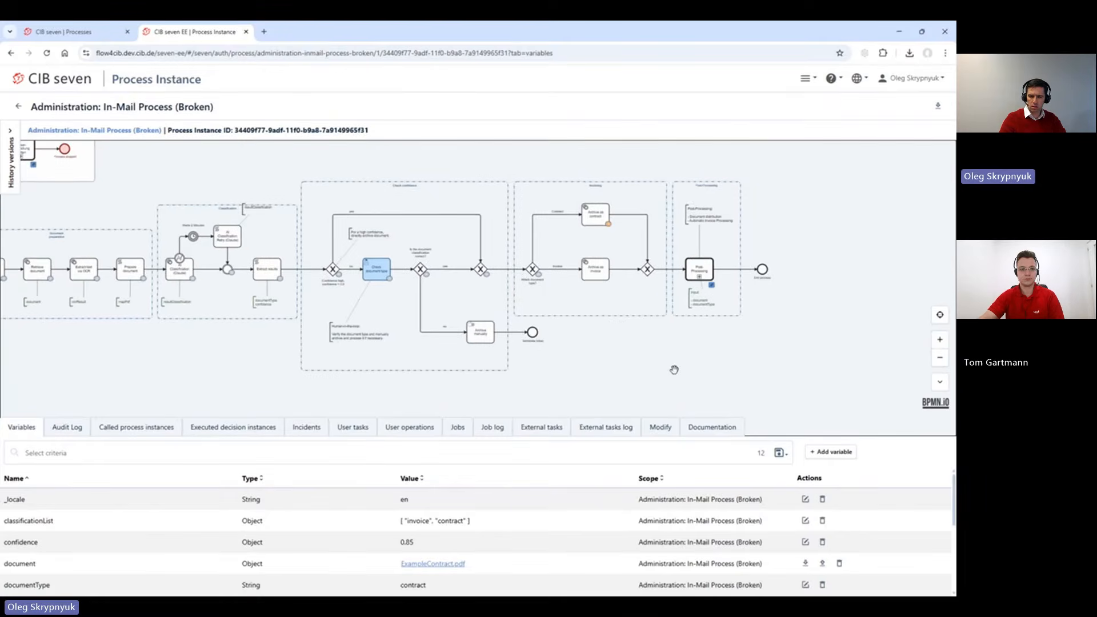
Examine the process diagram from document preparation and classification through to the Check document type task and archiving
{"action": "left_click", "coordinate": [940, 340]}
{"action": "left_click_drag", "start_coordinate": [212, 202], "coordinate": [355, 222]}
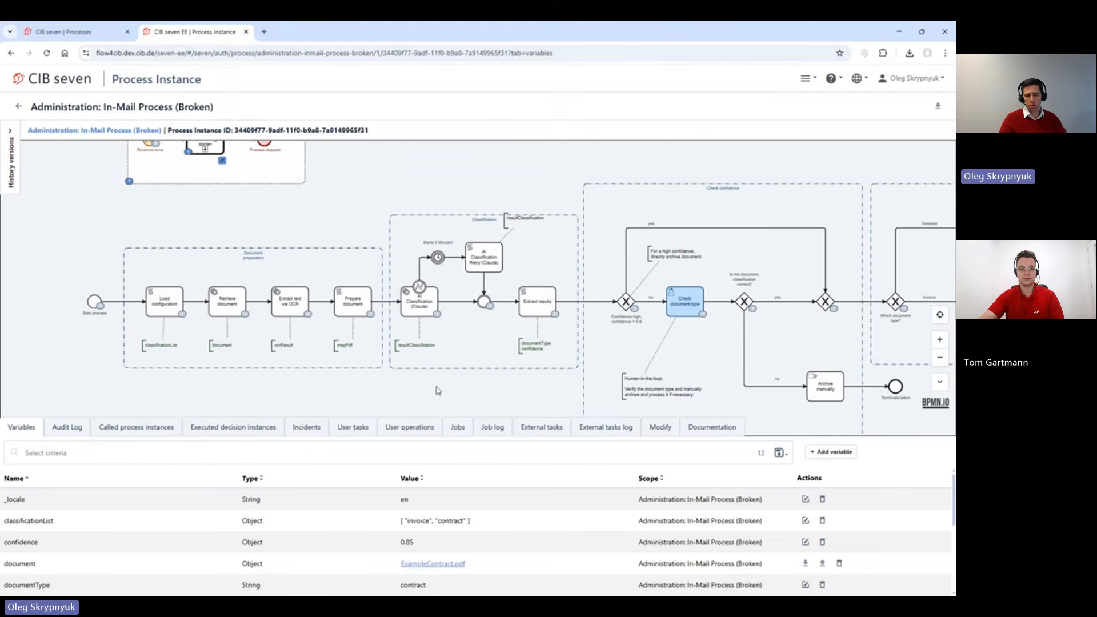
{"action": "left_click_drag", "start_coordinate": [489, 399], "coordinate": [379, 395]}
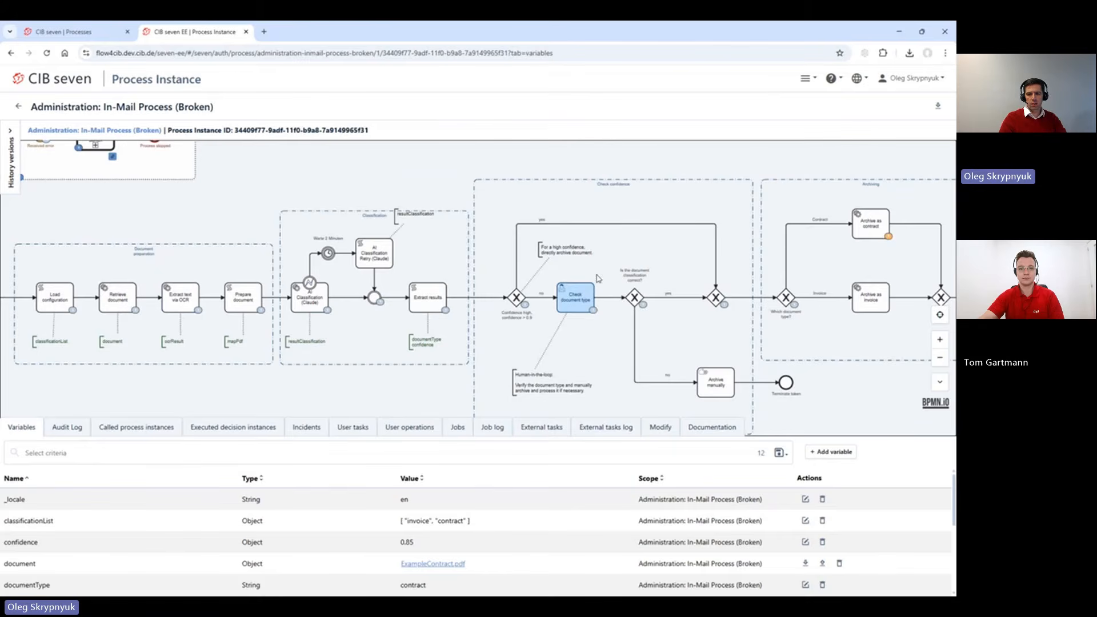
{"action": "left_click_drag", "start_coordinate": [604, 338], "coordinate": [556, 337]}
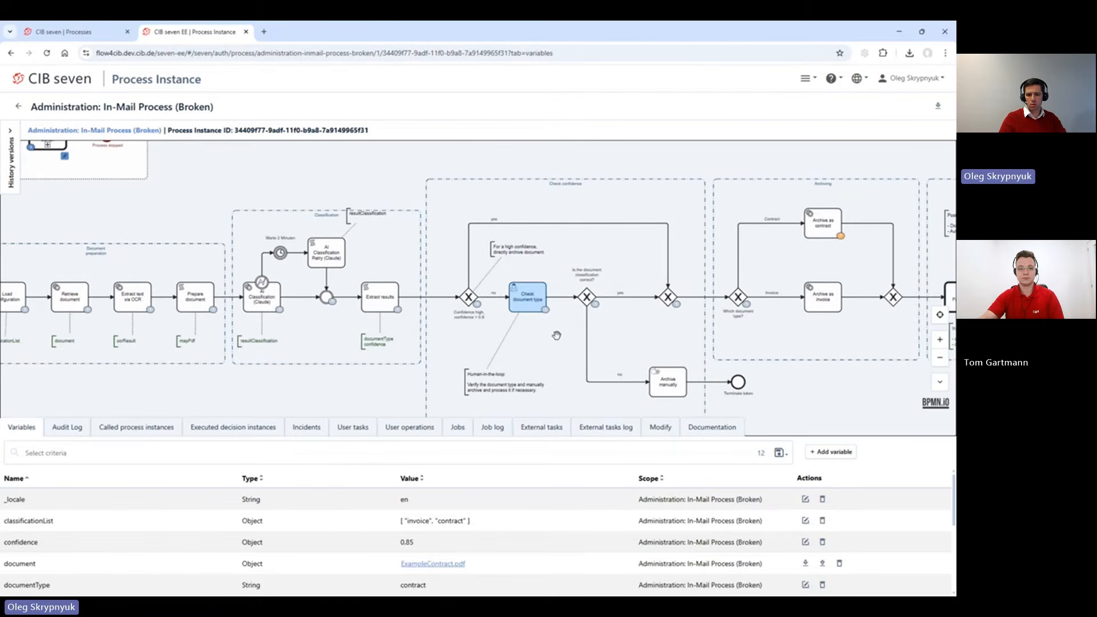
{"action": "left_click", "coordinate": [524, 304]}
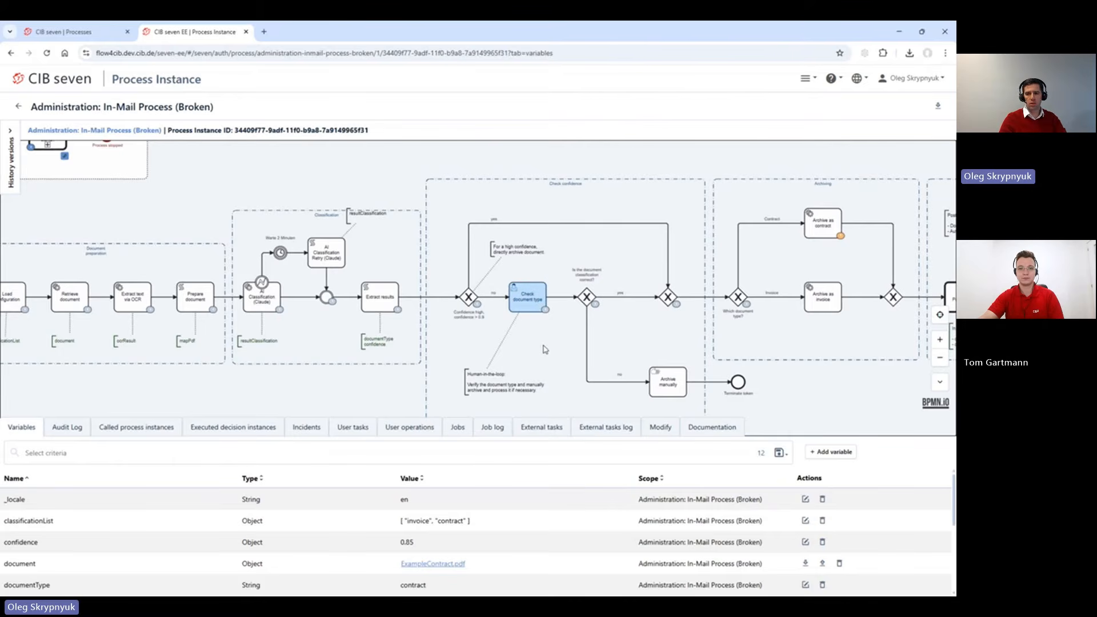
Examine the diagram's Archiving, Post-Processing and Error handling sections, then the complete process
{"action": "left_click_drag", "start_coordinate": [822, 331], "coordinate": [717, 344]}
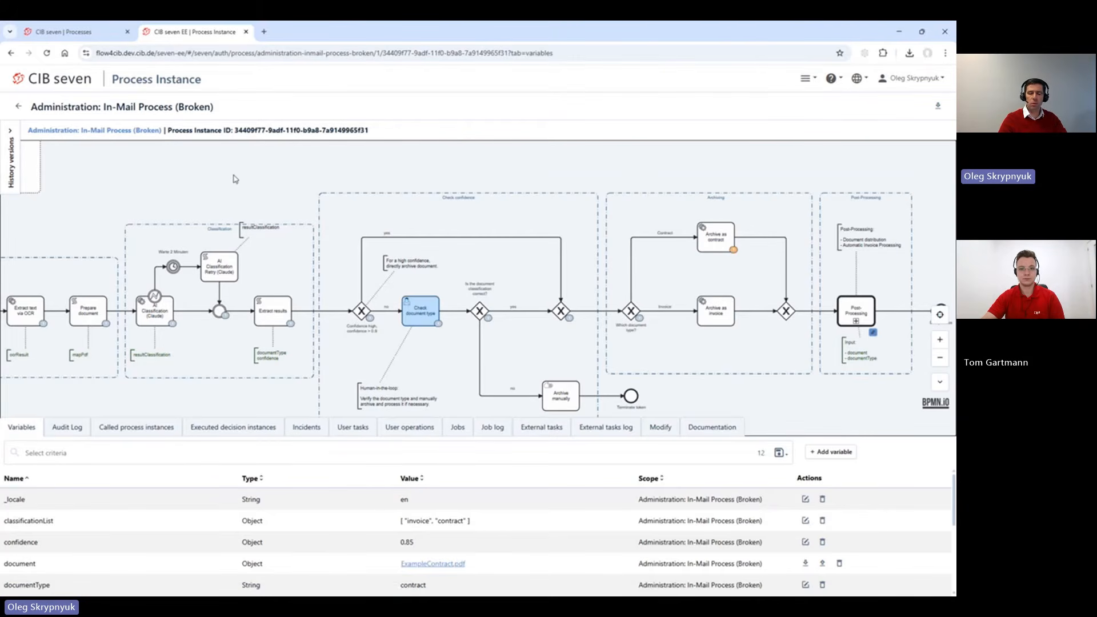
{"action": "left_click_drag", "start_coordinate": [238, 182], "coordinate": [533, 271]}
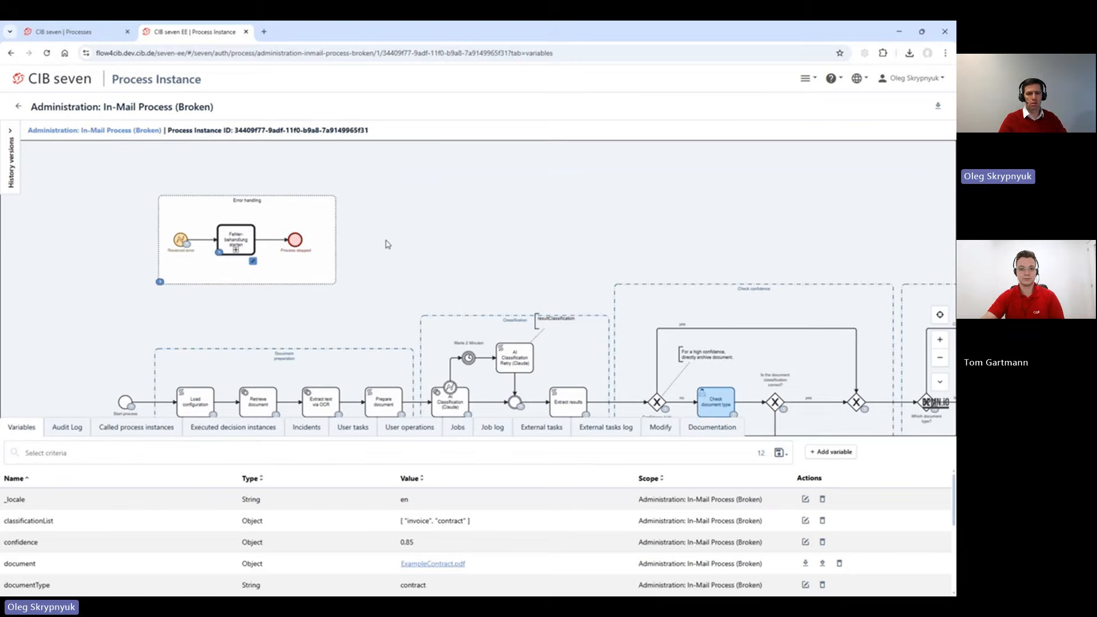
{"action": "left_click_drag", "start_coordinate": [575, 303], "coordinate": [444, 225]}
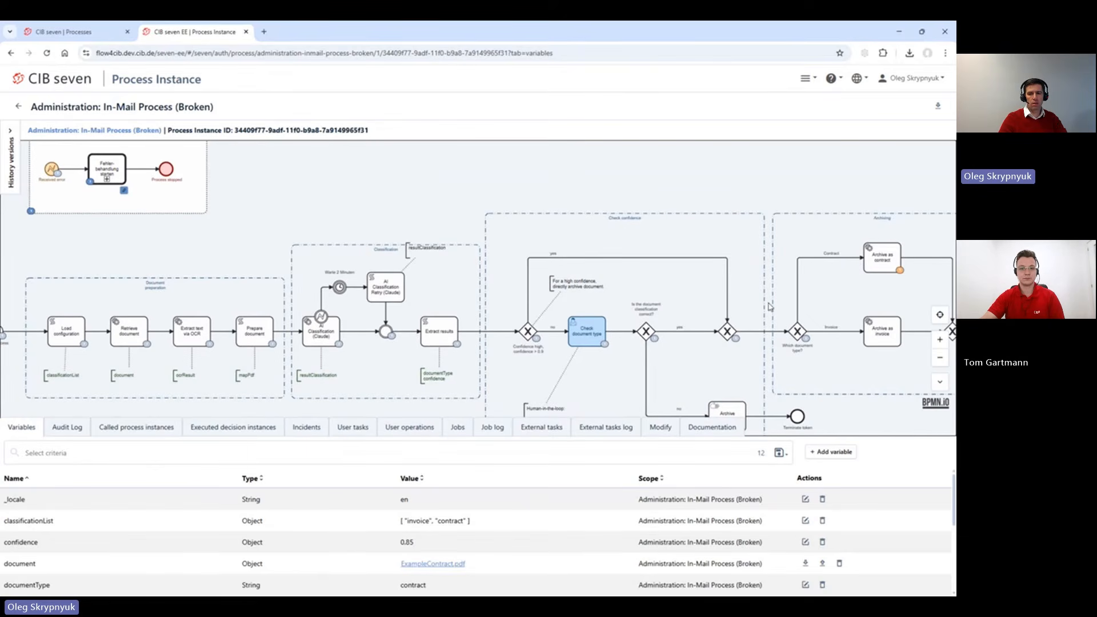
{"action": "left_click_drag", "start_coordinate": [769, 307], "coordinate": [751, 290]}
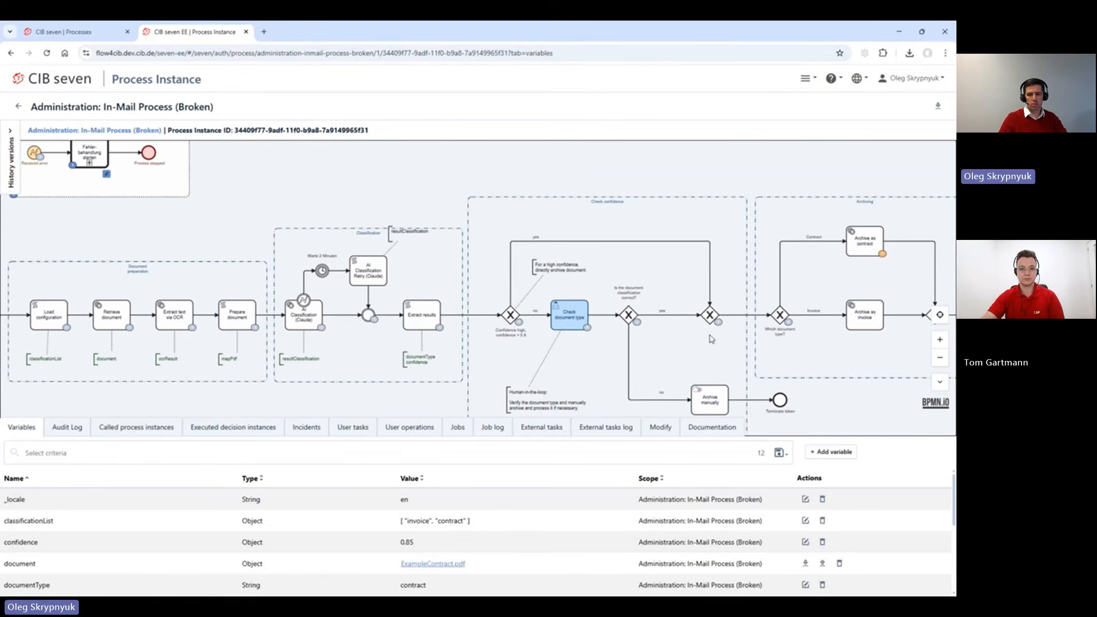
{"action": "left_click", "coordinate": [946, 360]}
{"action": "left_click", "coordinate": [945, 360]}
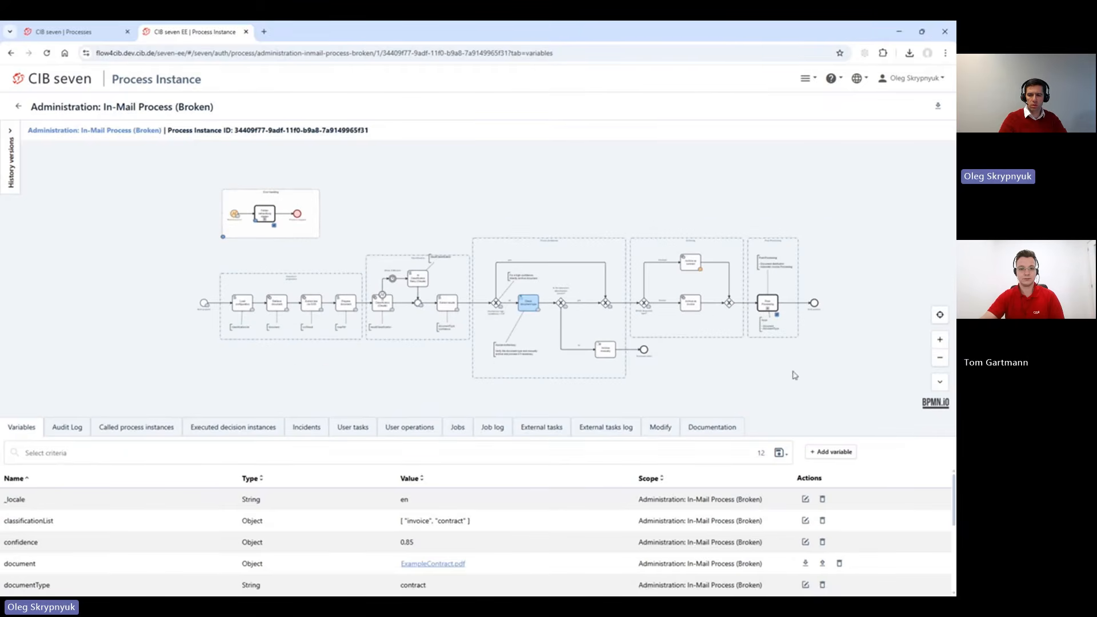
Modify the instance to cancel Fehler-behandlung starten and start before Post-Processing, applied asynchronously with custom listeners and IO mappings skipped
{"action": "left_click", "coordinate": [661, 431]}
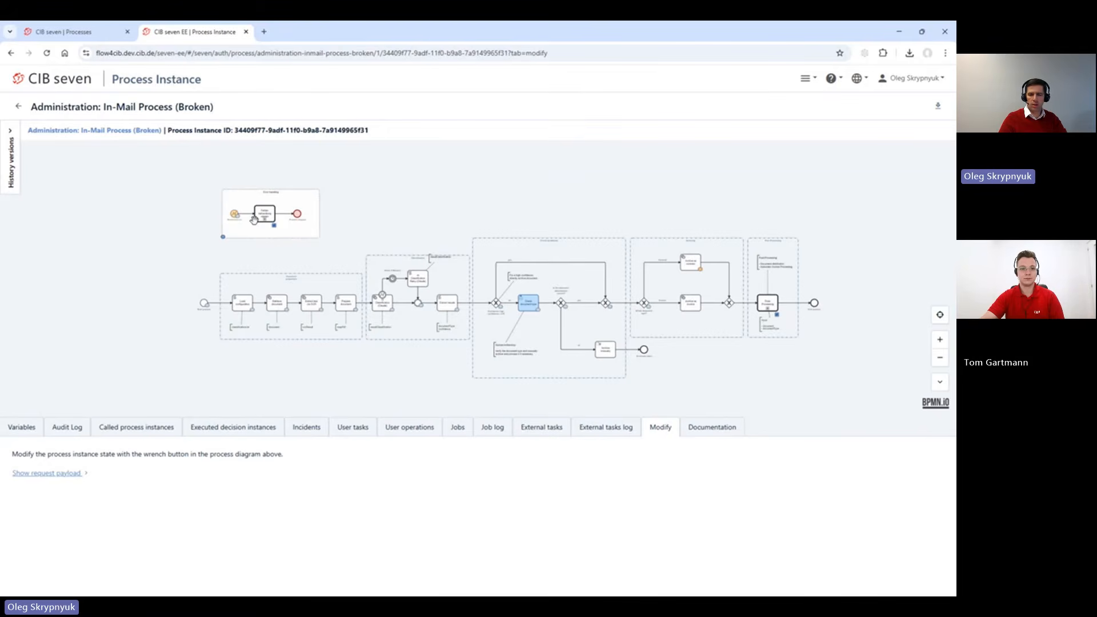
{"action": "left_click_drag", "start_coordinate": [253, 219], "coordinate": [767, 301]}
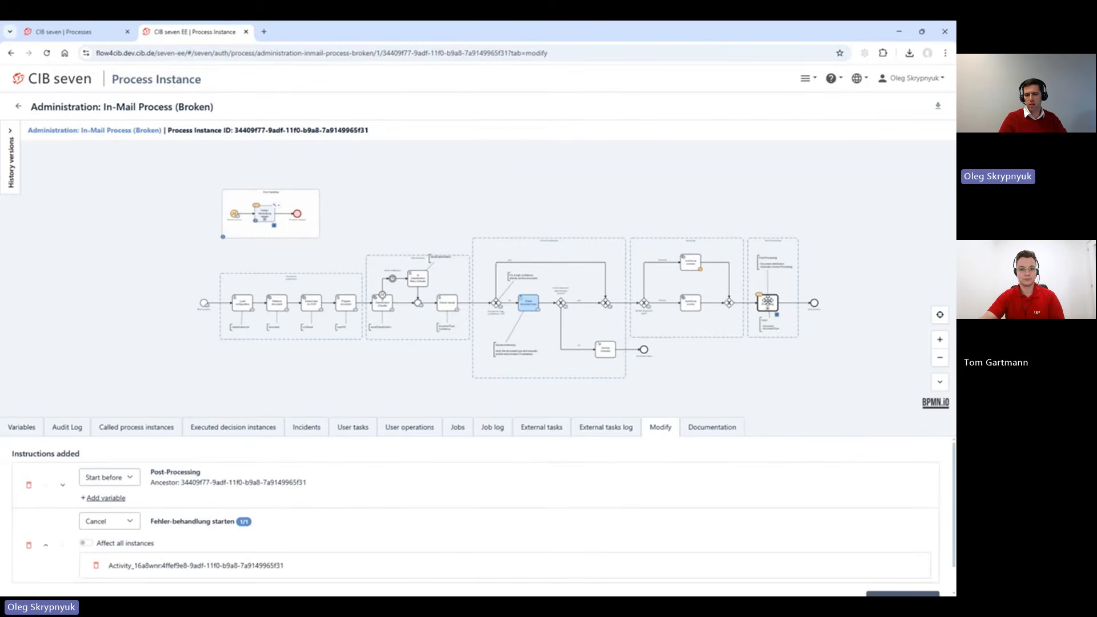
{"action": "left_click", "coordinate": [939, 340]}
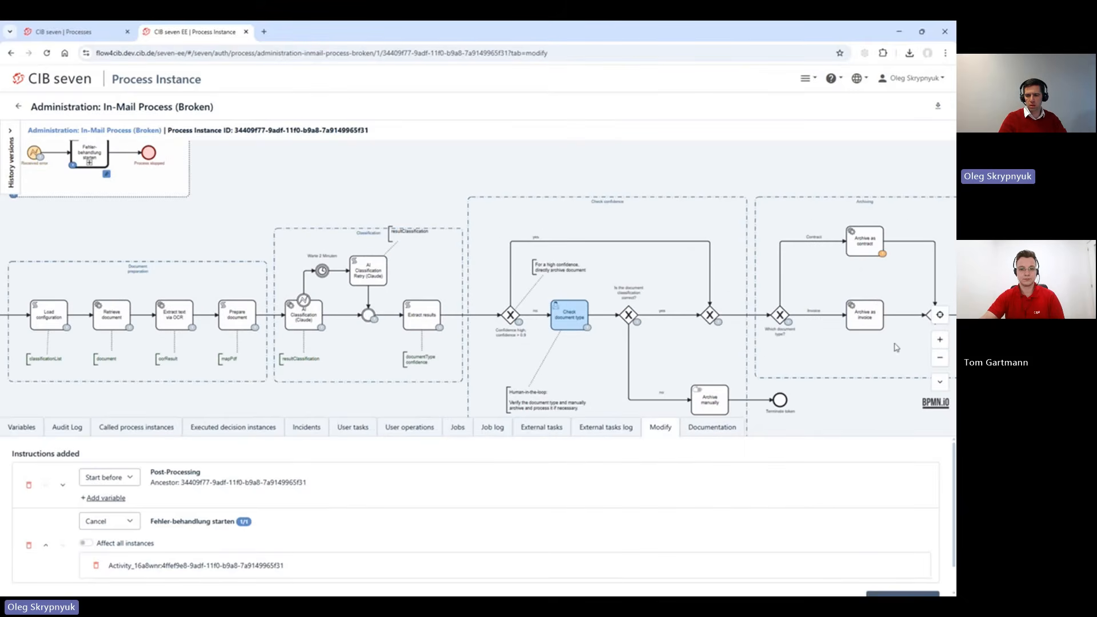
{"action": "scroll", "coordinate": [885, 305], "scroll_direction": "right", "scroll_amount": 5}
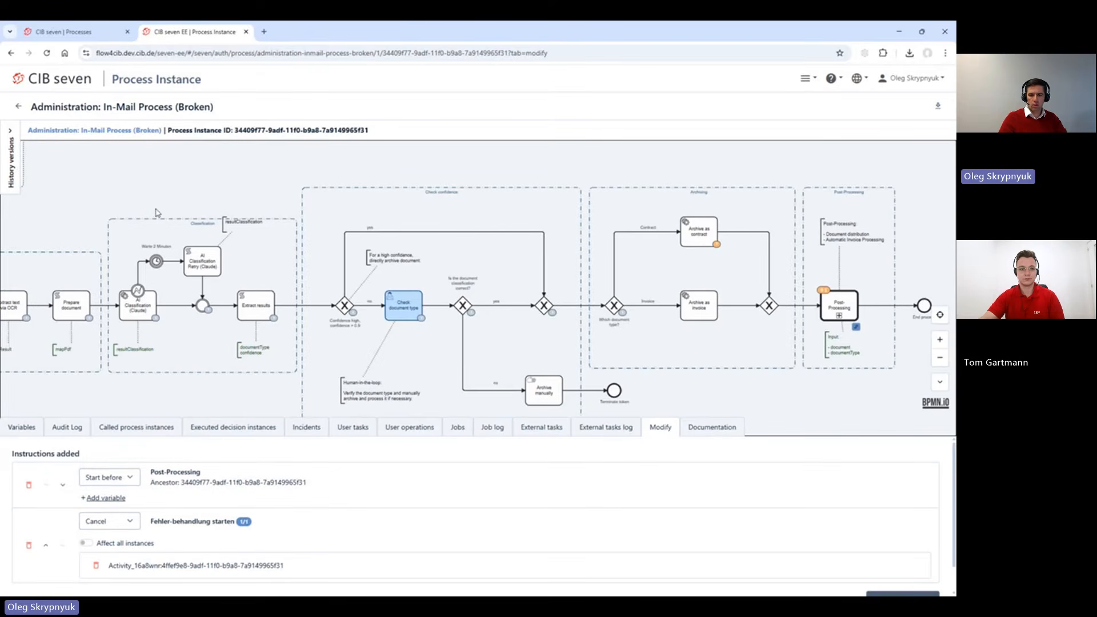
{"action": "left_click_drag", "start_coordinate": [929, 437], "coordinate": [919, 381]}
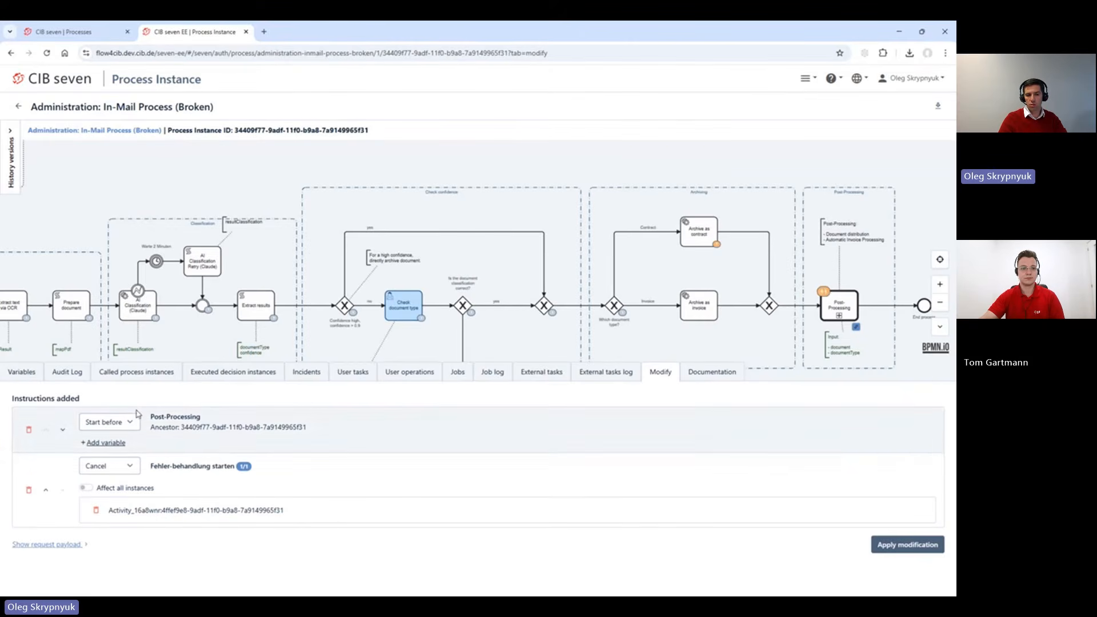
{"action": "left_click", "coordinate": [905, 546]}
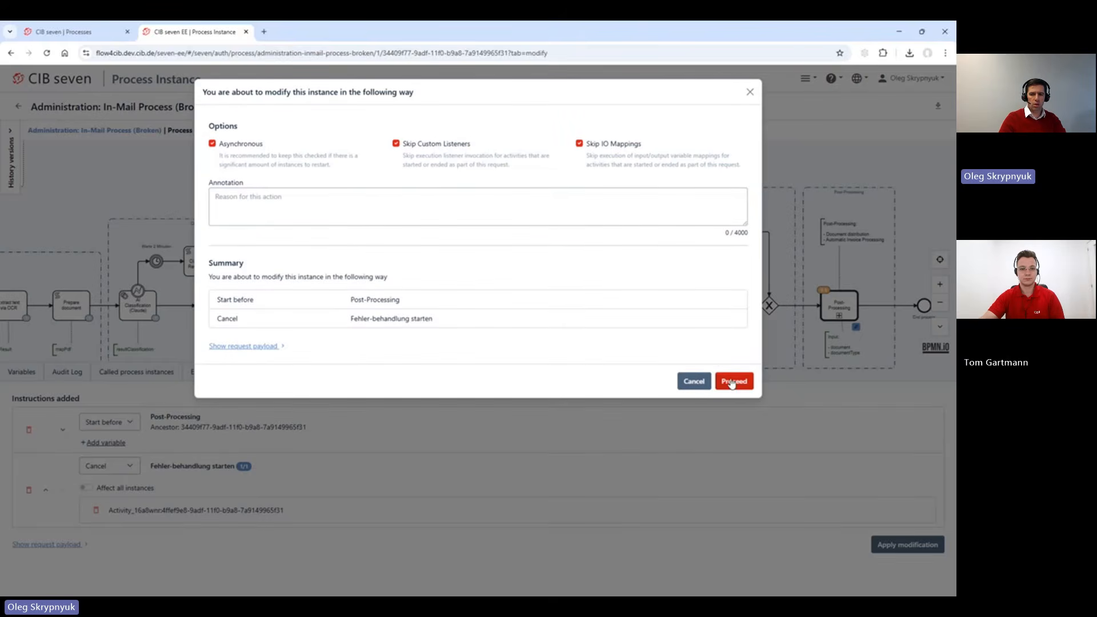
{"action": "left_click", "coordinate": [732, 381]}
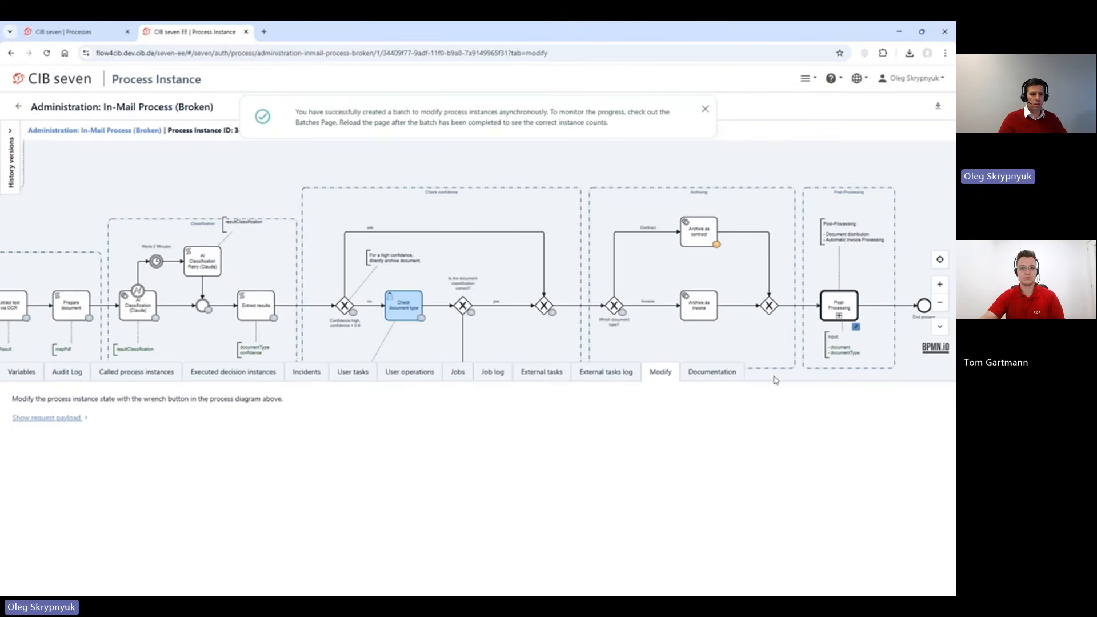
Go to the Administration: In-Mail Process (Broken) definition and show its list of instances
{"action": "left_click", "coordinate": [105, 131]}
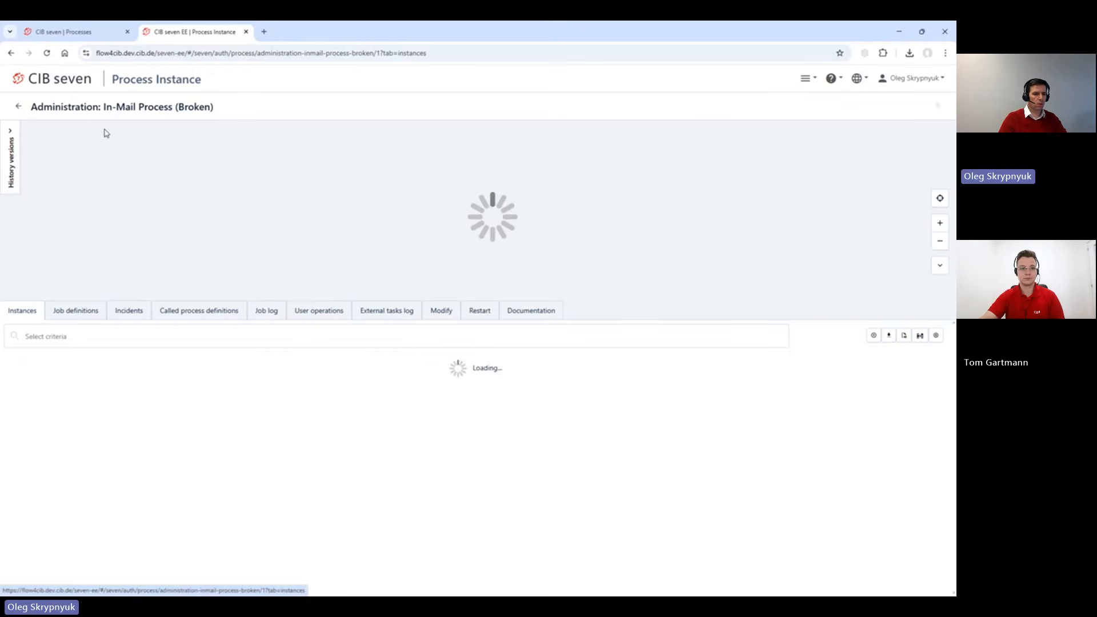
{"action": "left_click", "coordinate": [20, 106]}
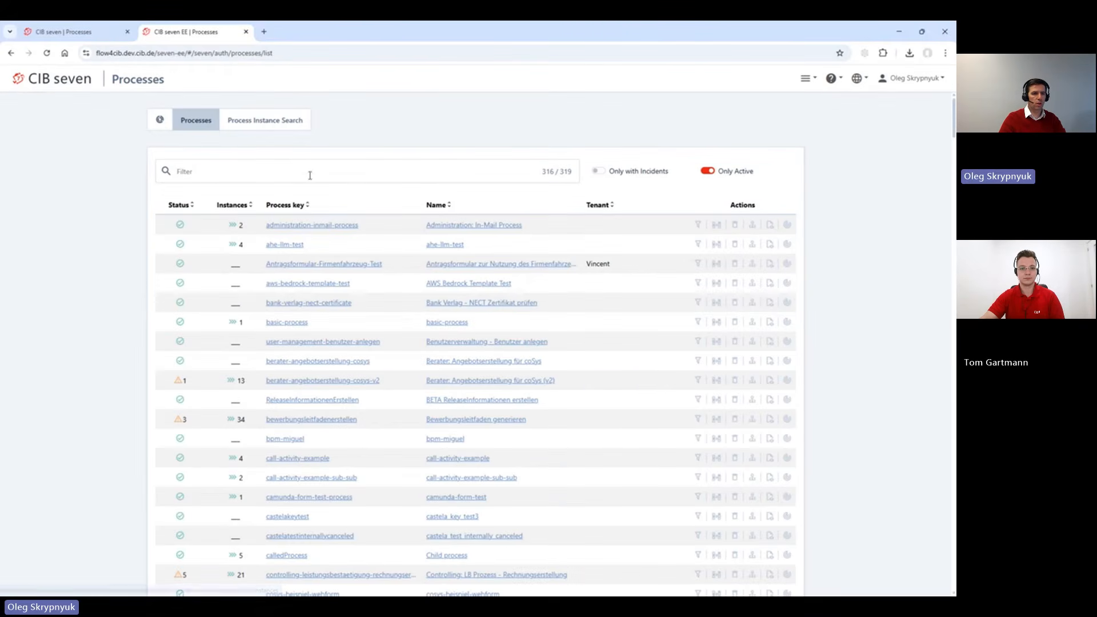
{"action": "left_click", "coordinate": [8, 54]}
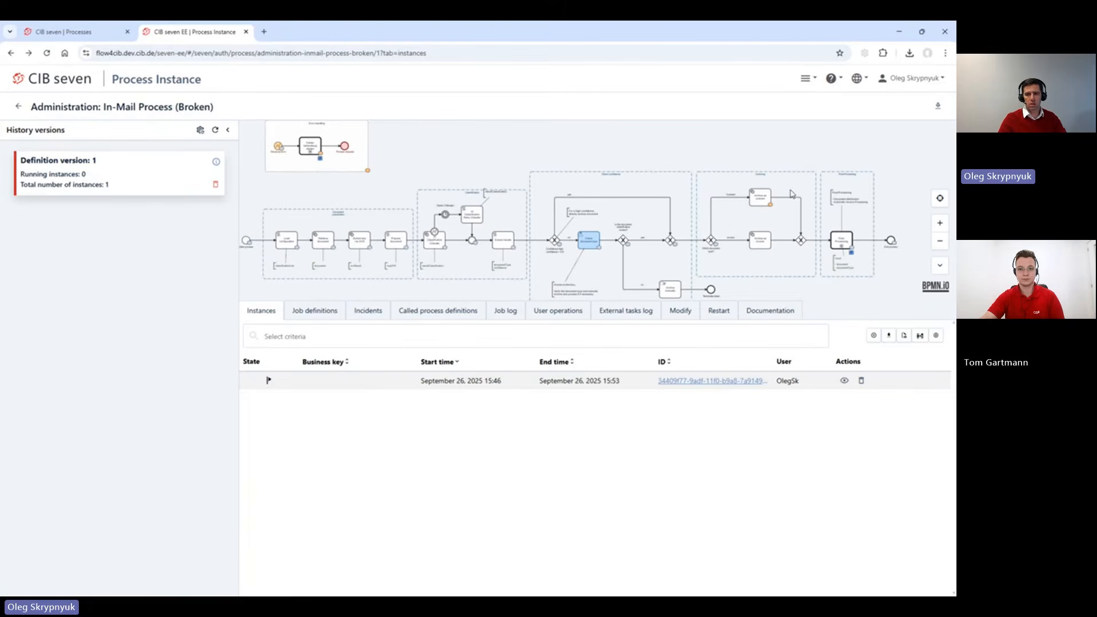
Add a restart instruction that starts before the merging gateway at the end of the Check confidence section
{"action": "left_click", "coordinate": [937, 225]}
{"action": "left_click", "coordinate": [937, 225]}
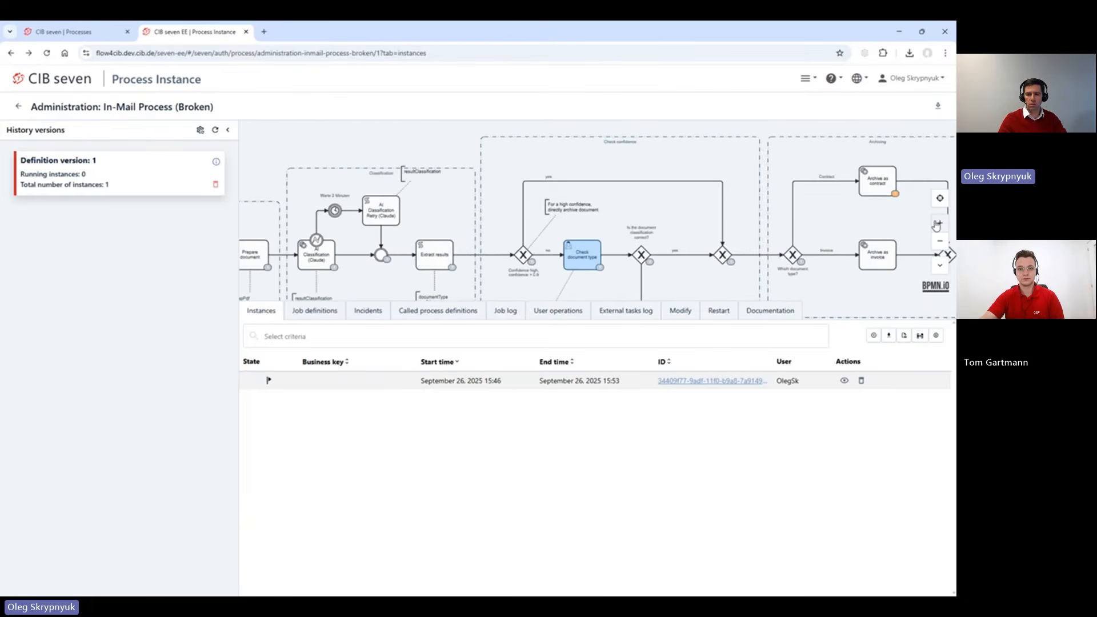
{"action": "left_click_drag", "start_coordinate": [897, 235], "coordinate": [784, 174]}
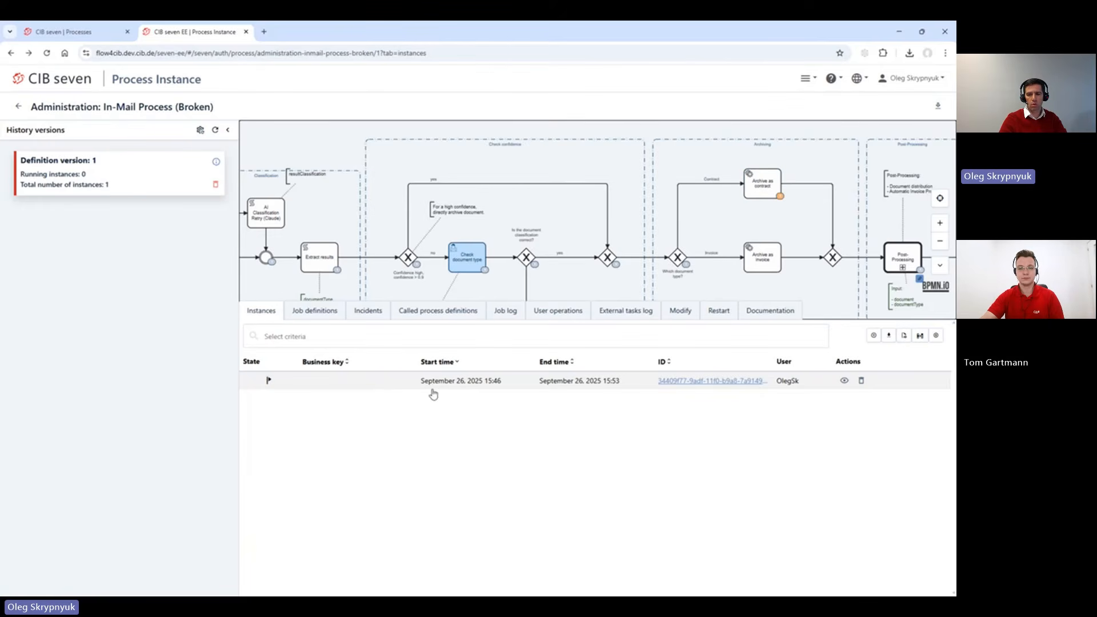
{"action": "left_click", "coordinate": [719, 313]}
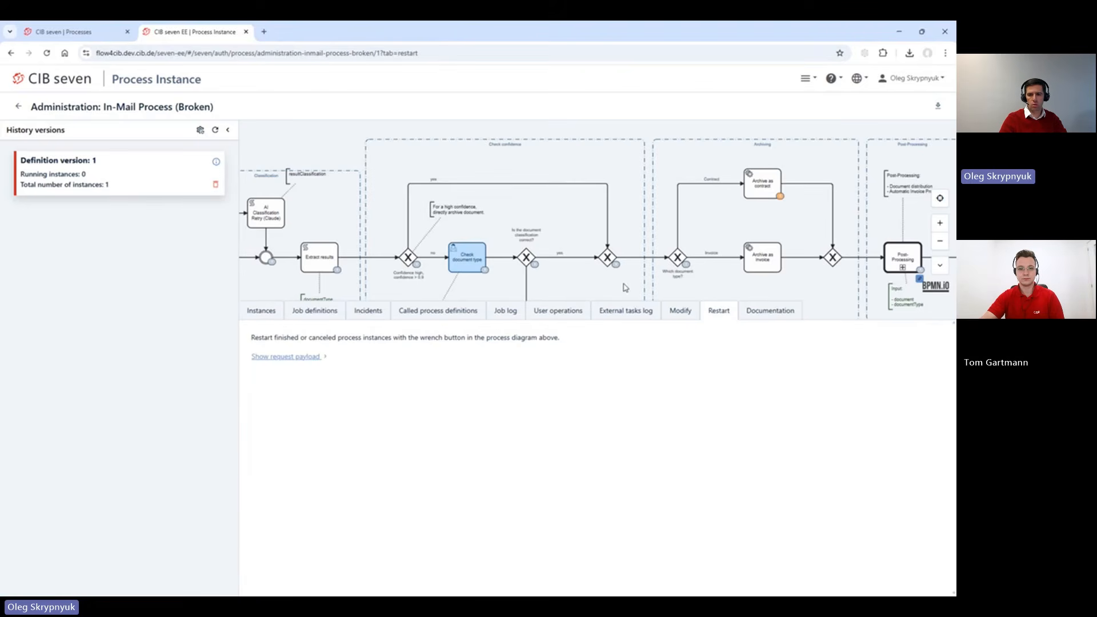
{"action": "mouse_move", "coordinate": [622, 252]}
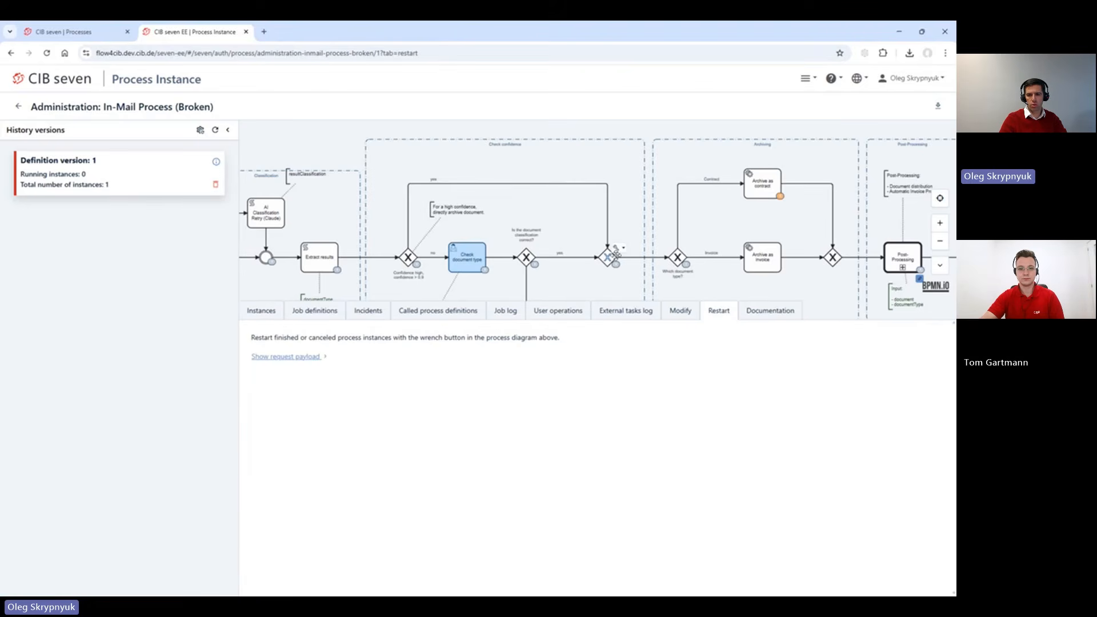
{"action": "left_click", "coordinate": [622, 250]}
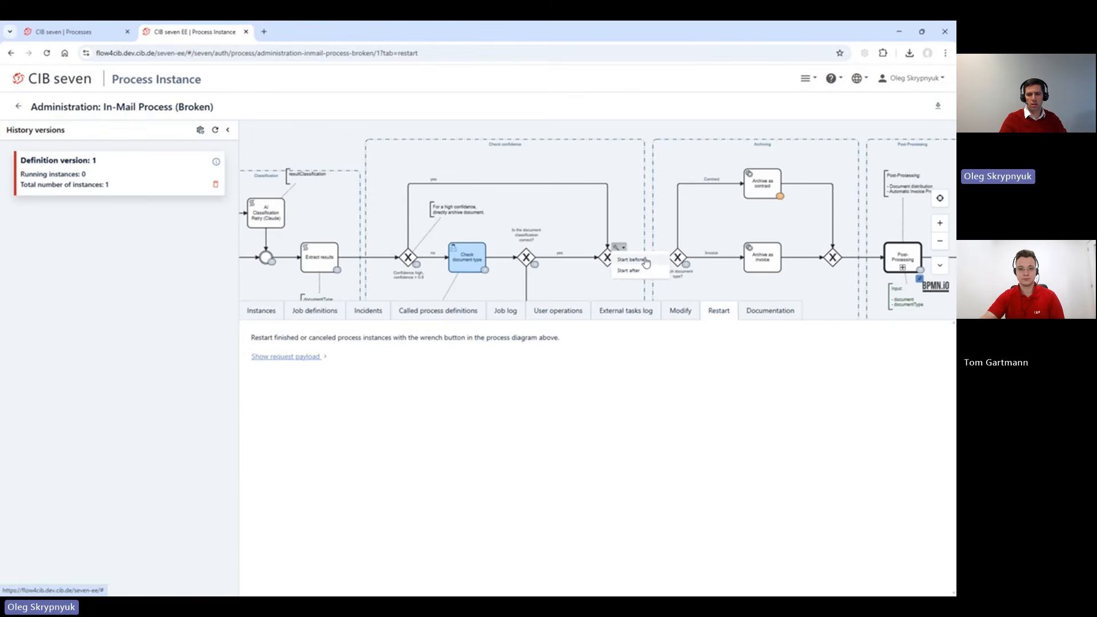
{"action": "left_click", "coordinate": [646, 261]}
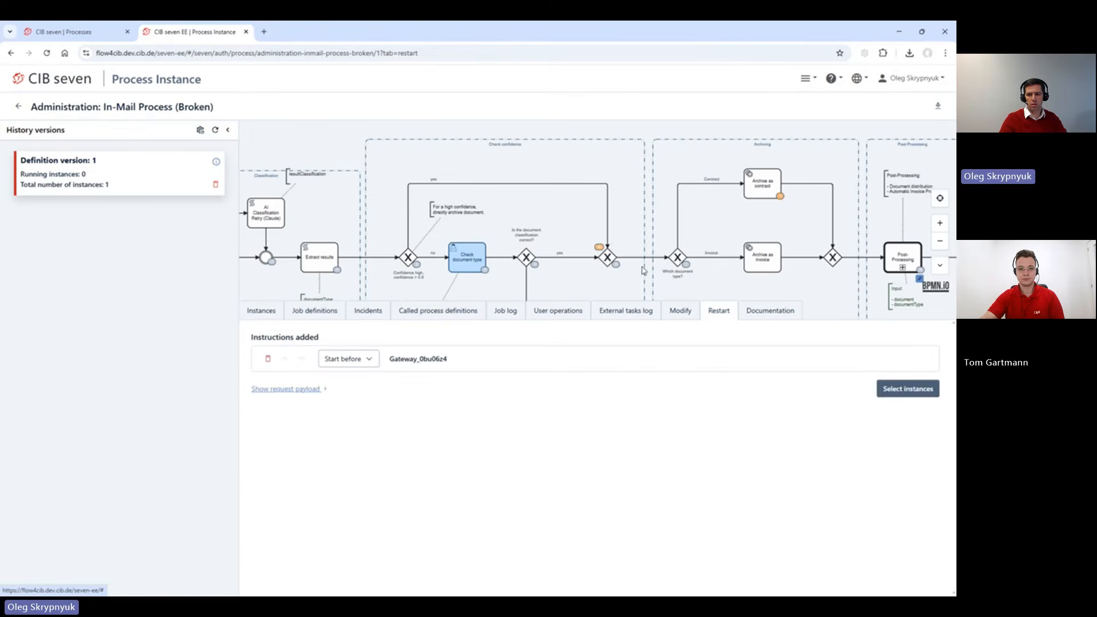
Select the finished instance and restart it asynchronously, skipping custom listeners and IO mappings
{"action": "left_click", "coordinate": [909, 389]}
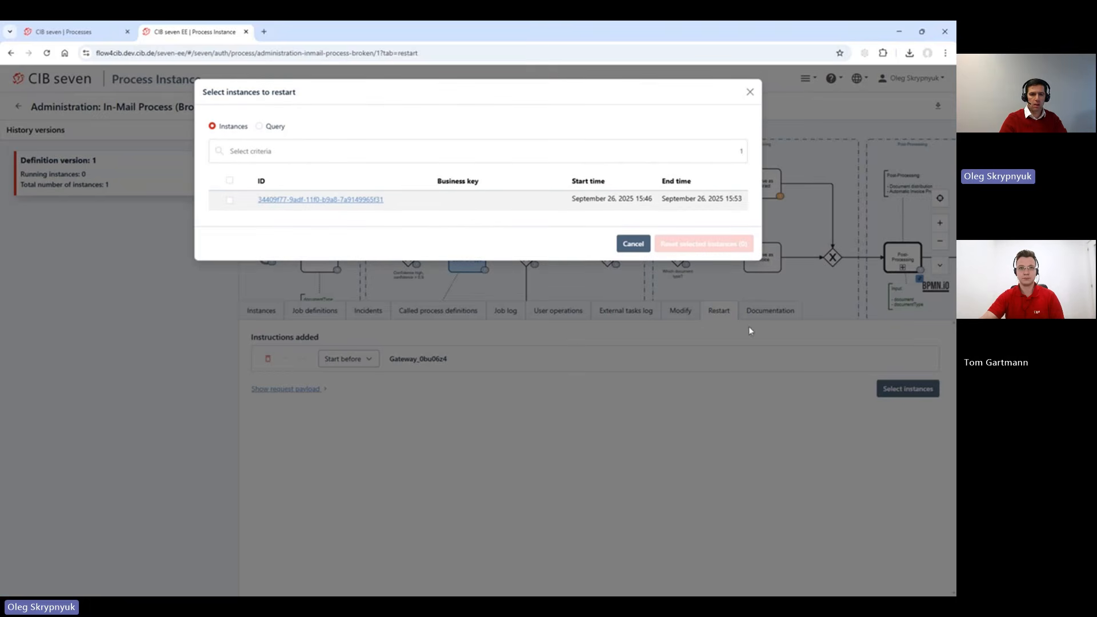
{"action": "left_click", "coordinate": [229, 202]}
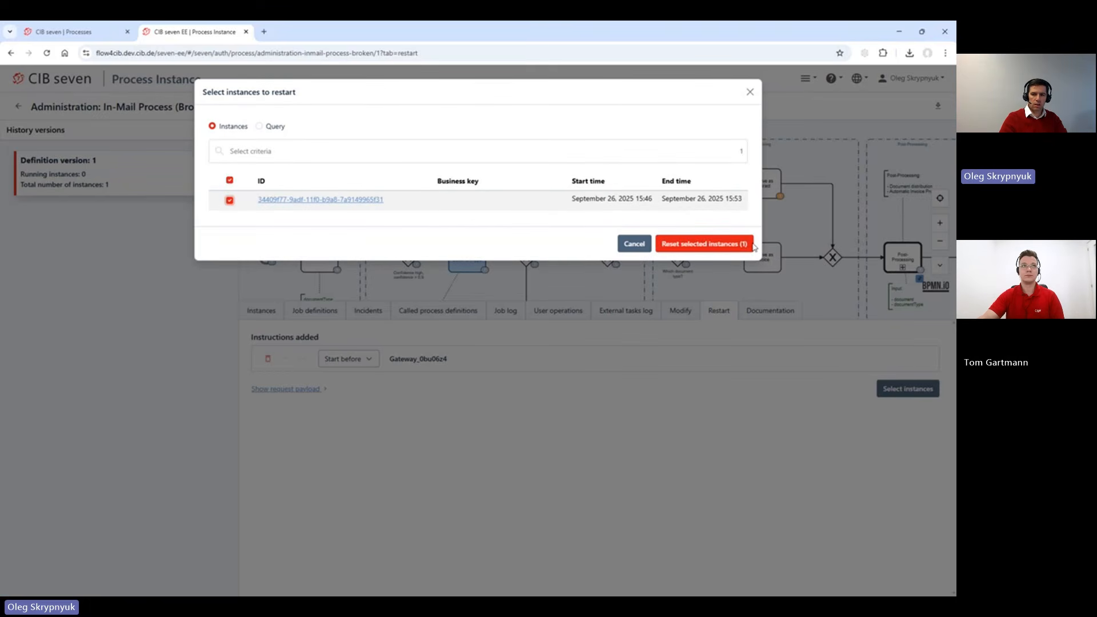
{"action": "left_click", "coordinate": [723, 246]}
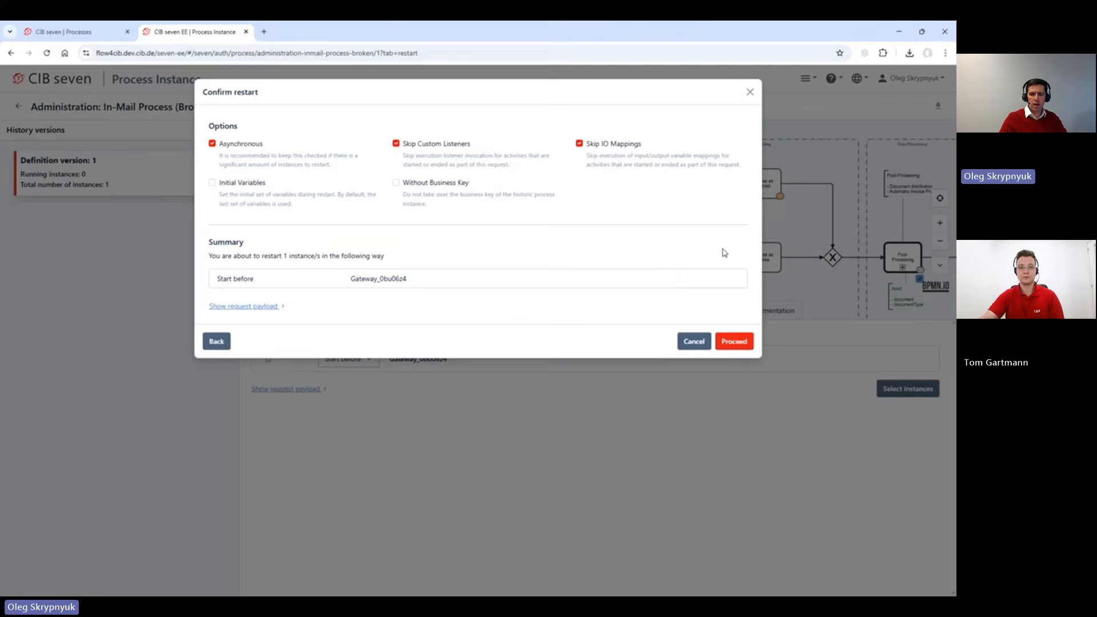
{"action": "left_click", "coordinate": [734, 342]}
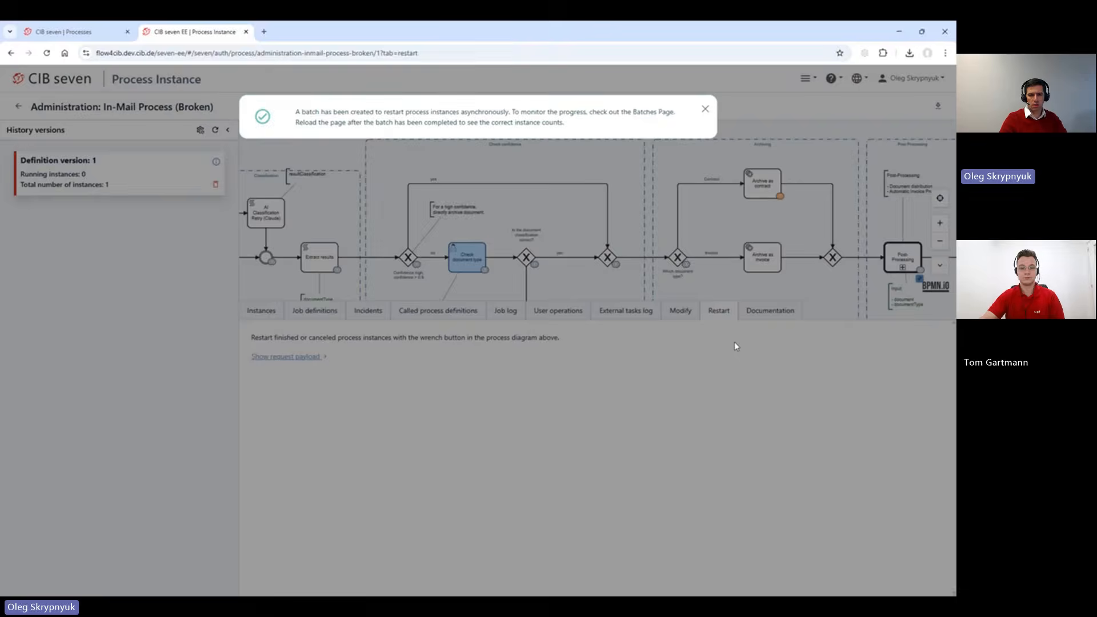
Check the definition's instance list for the restarted instance, refreshing the version counts and reloading the page
{"action": "left_click", "coordinate": [261, 310]}
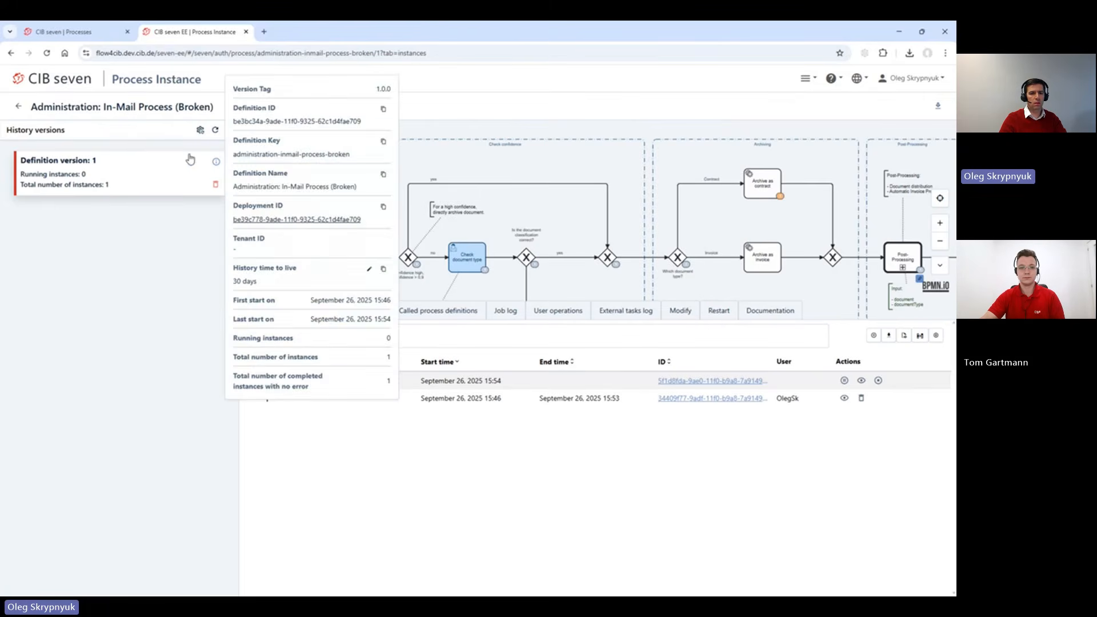
{"action": "left_click", "coordinate": [215, 130]}
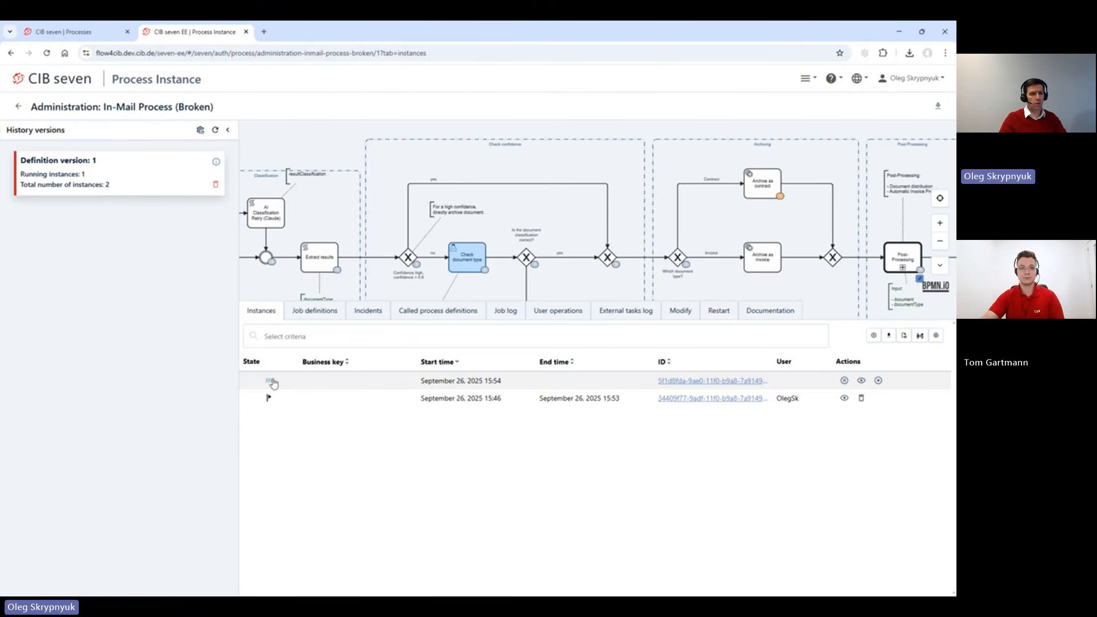
{"action": "left_click", "coordinate": [47, 52]}
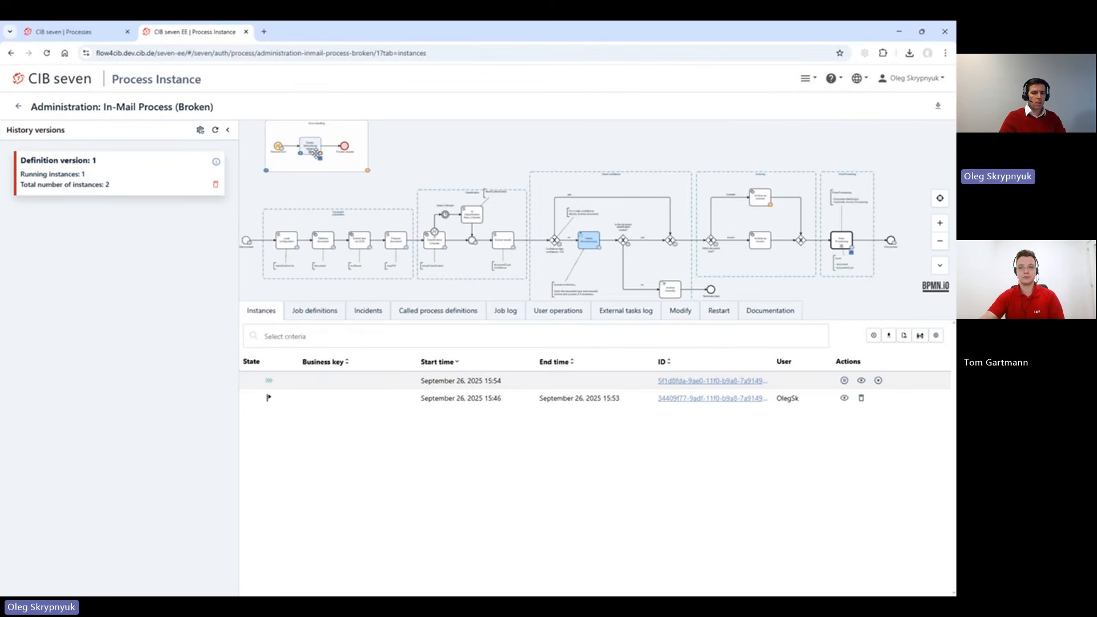
Batch-modify the restarted instance from the definition, cancelling Fehler-behandlung starten and starting before Post-Processing, and return to the instance list
{"action": "left_click", "coordinate": [680, 312]}
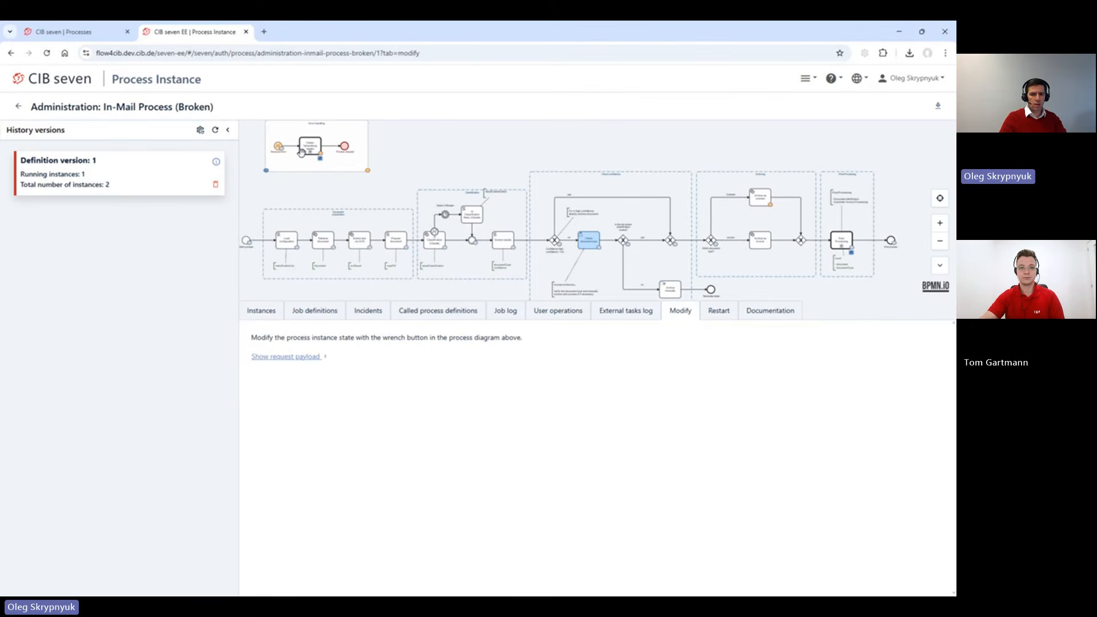
{"action": "left_click", "coordinate": [848, 248]}
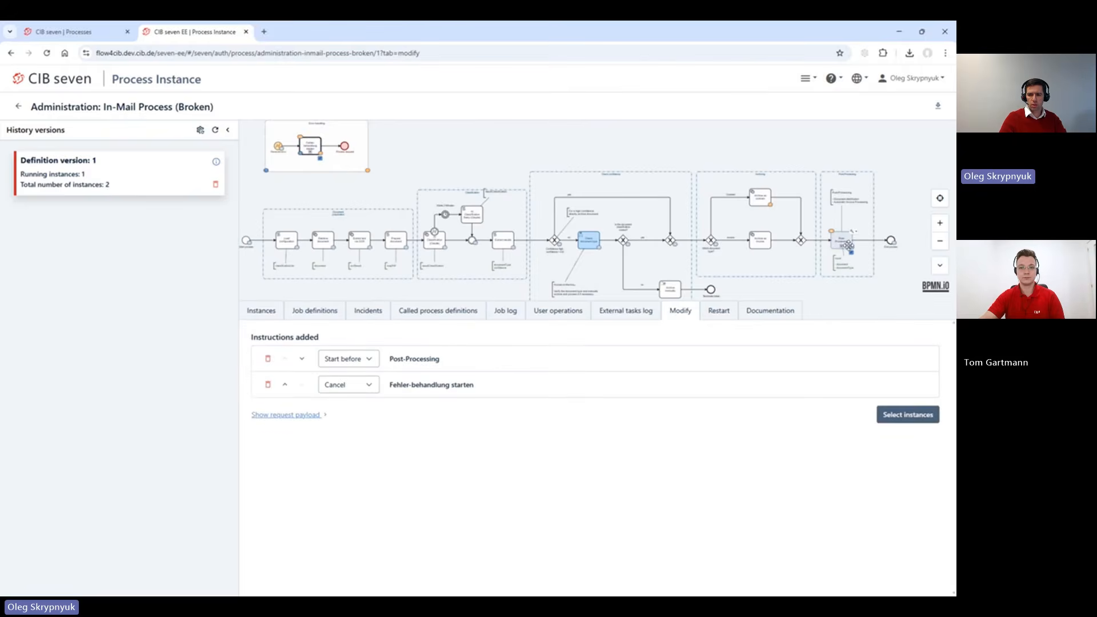
{"action": "left_click", "coordinate": [891, 417]}
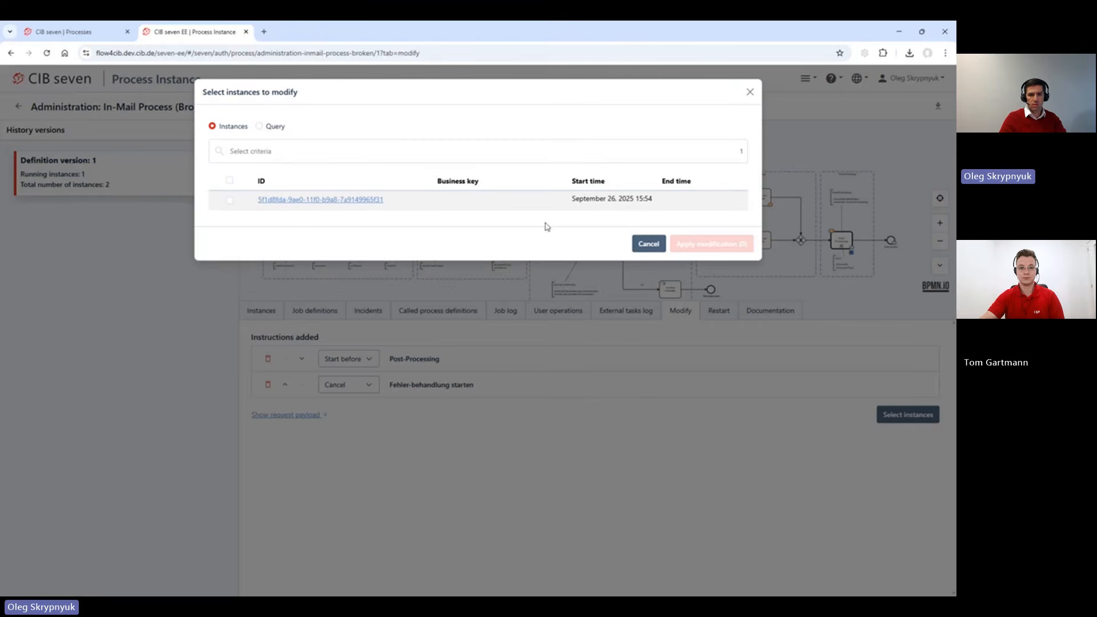
{"action": "left_click", "coordinate": [229, 199]}
{"action": "left_click", "coordinate": [685, 244]}
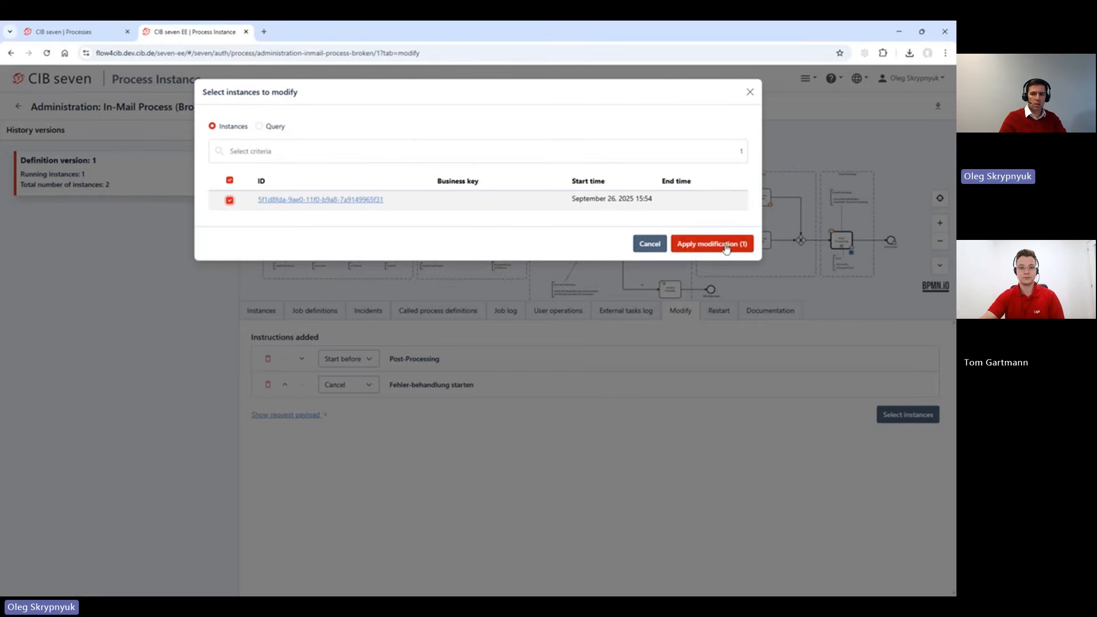
{"action": "left_click", "coordinate": [731, 421]}
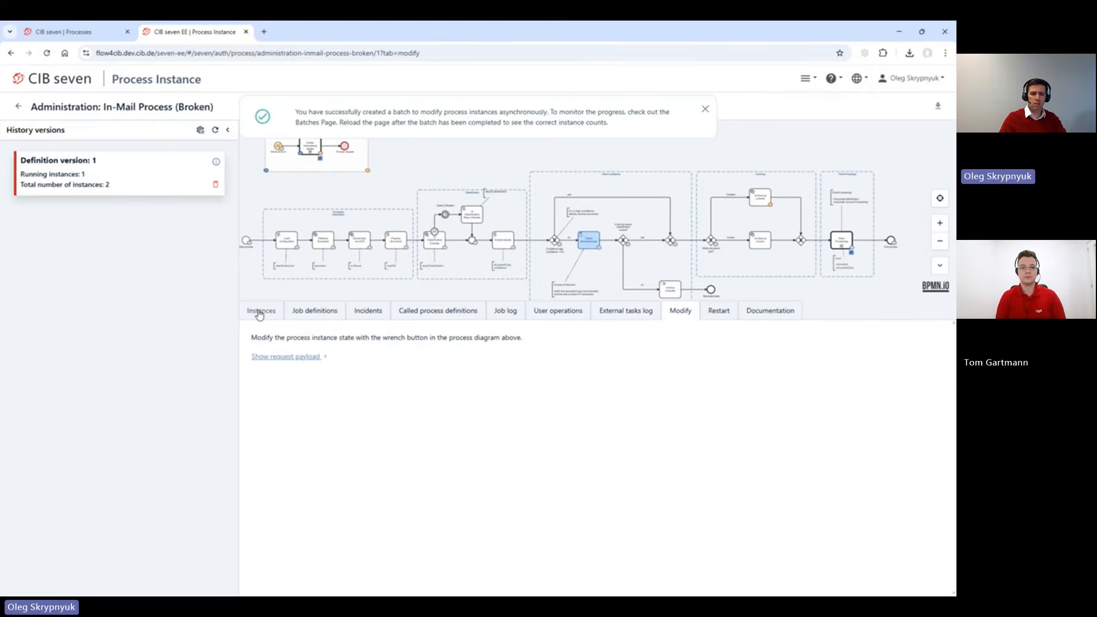
{"action": "left_click", "coordinate": [260, 310]}
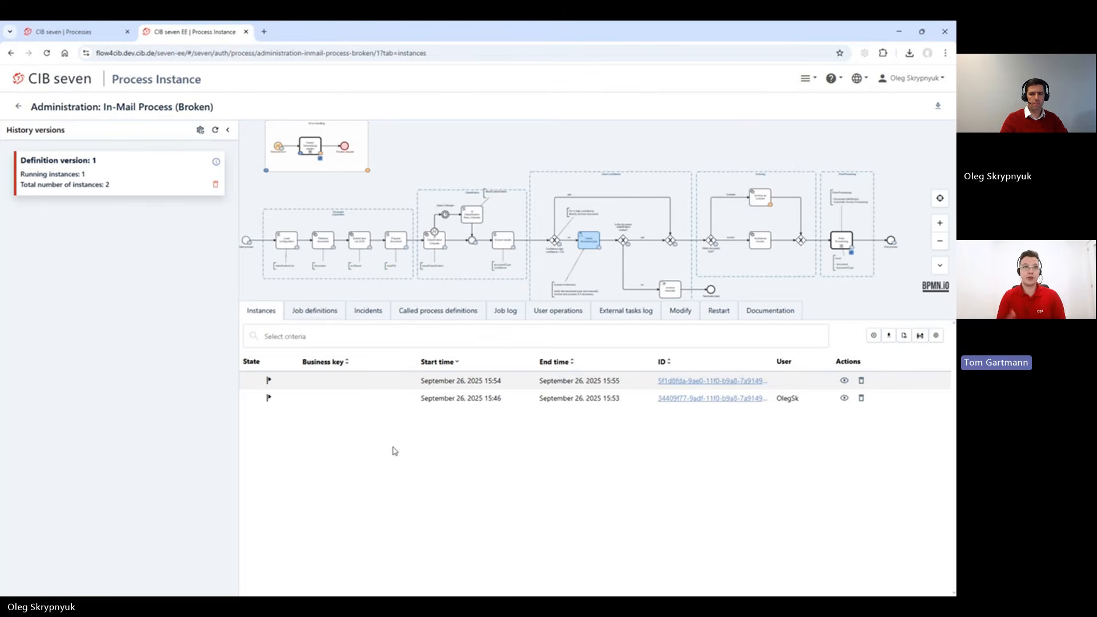
Display the available Cockpit and Admin pages
{"action": "left_click", "coordinate": [809, 78]}
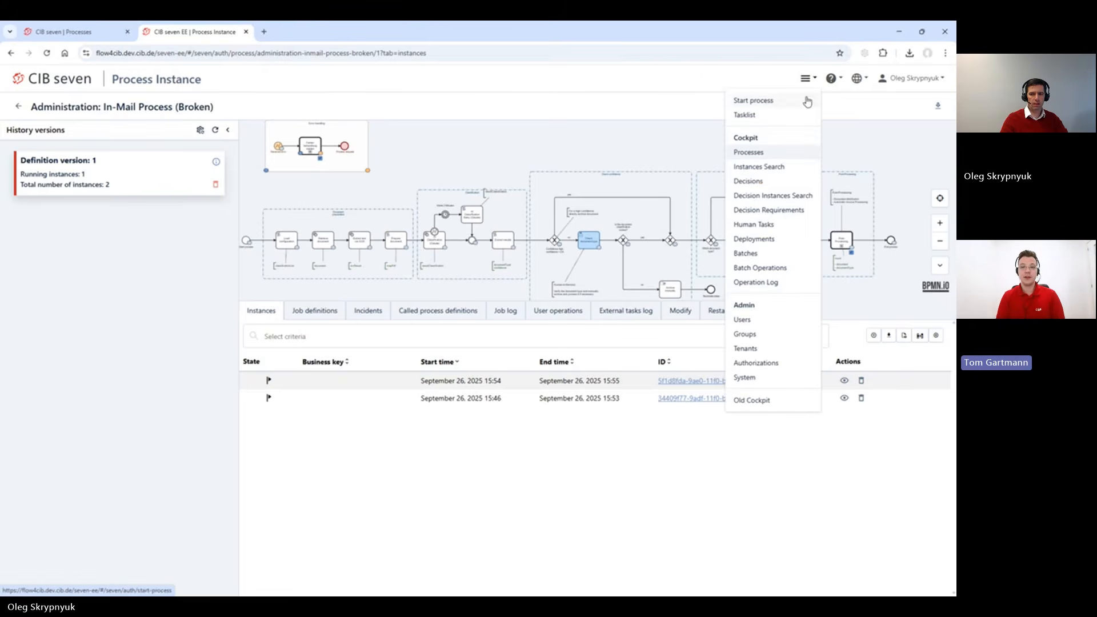